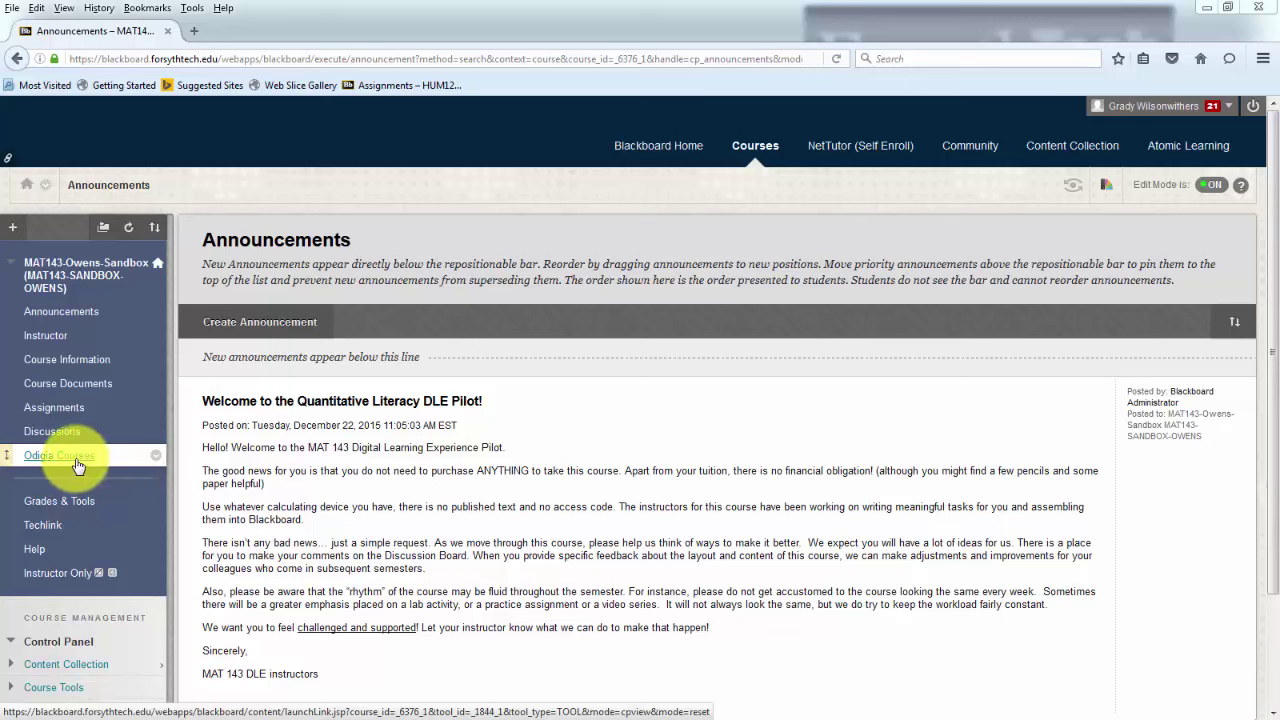
# Launch Odigia in a new window from the Blackboard course's Odigia Courses link and display the list of all courses
pyautogui.click(74, 462)
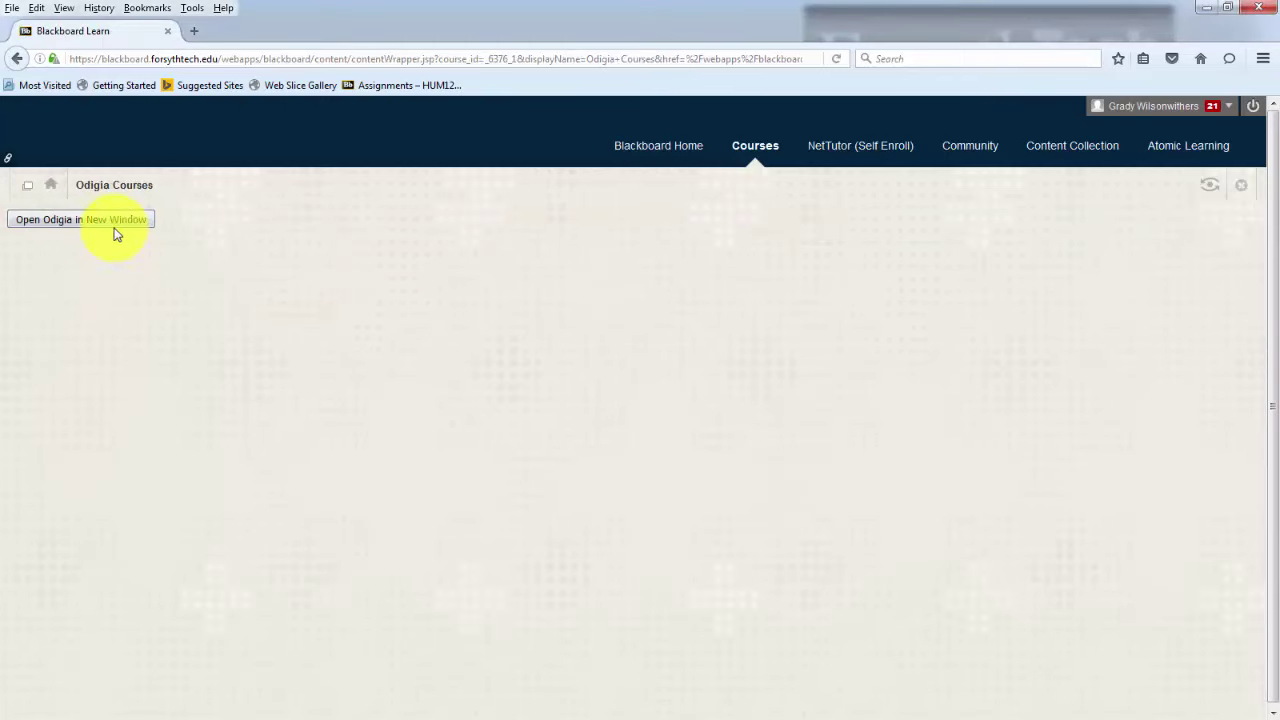
pyautogui.click(115, 222)
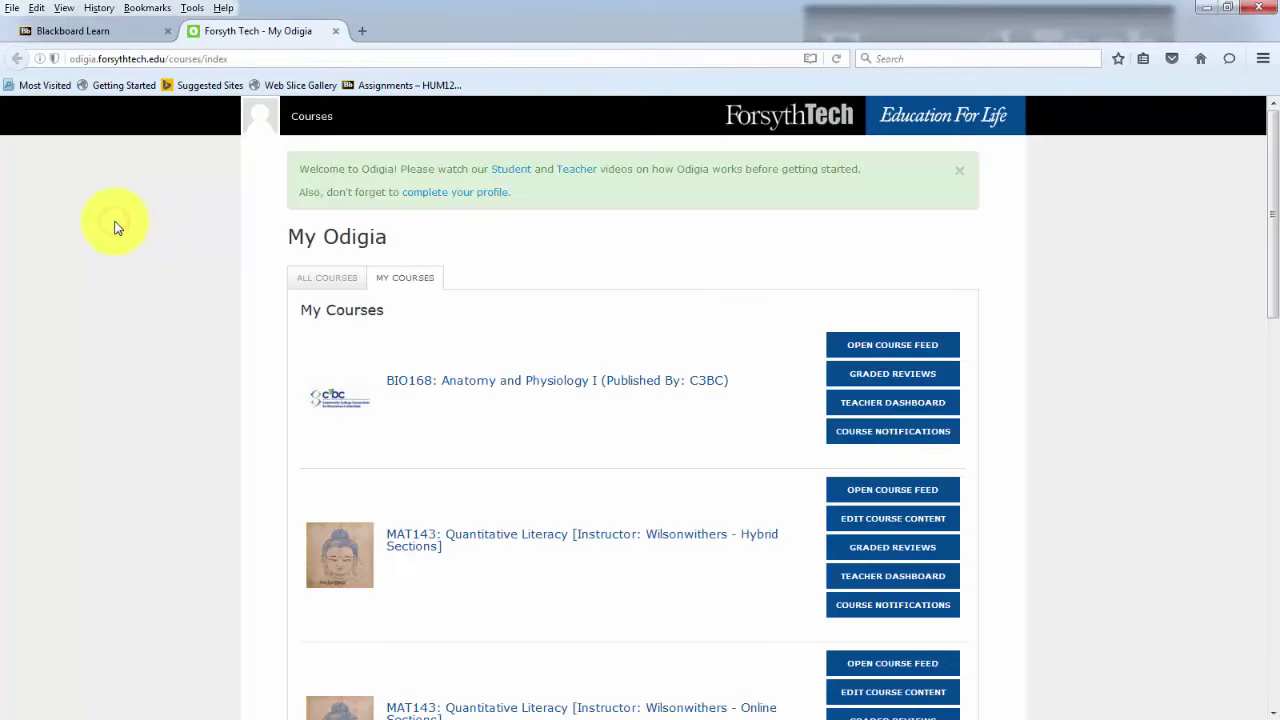
pyautogui.click(326, 278)
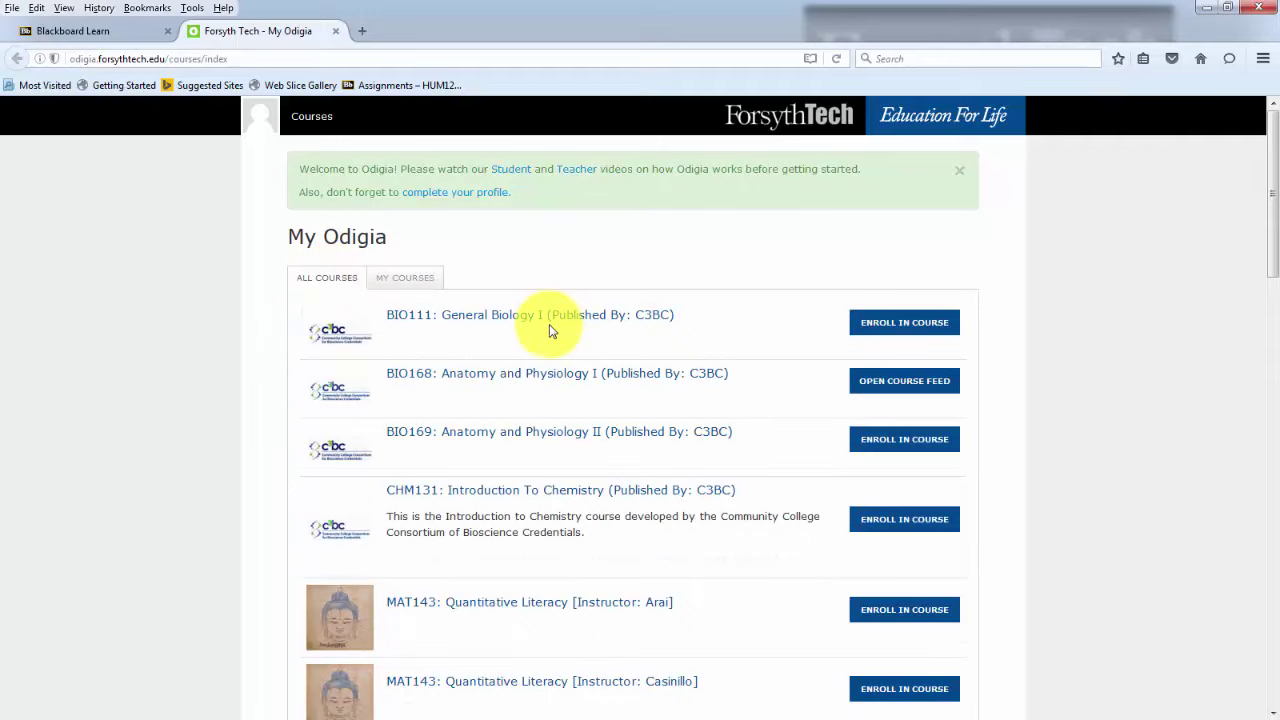
# Look through the full course list and open the enrollment page of another instructor's MAT143: Quantitative Literacy section
pyautogui.scroll(-3, 549, 330)
pyautogui.scroll(-8, 549, 330)
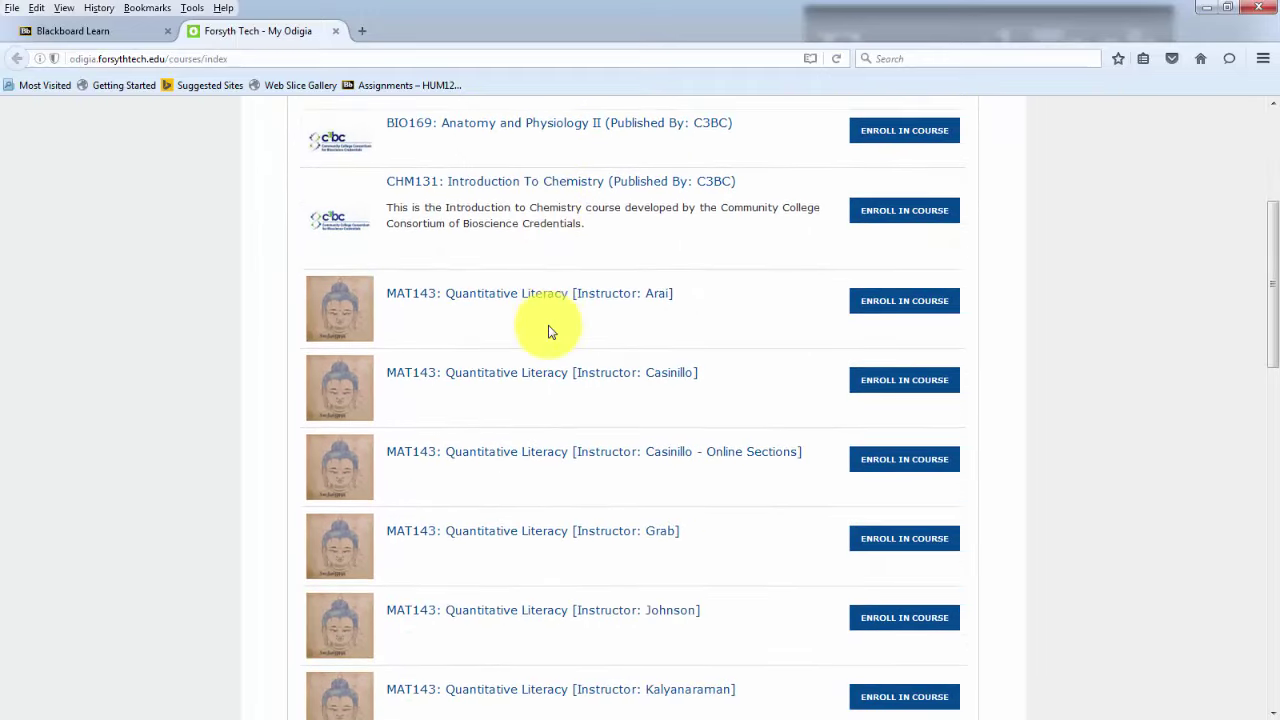
pyautogui.scroll(-4, 549, 330)
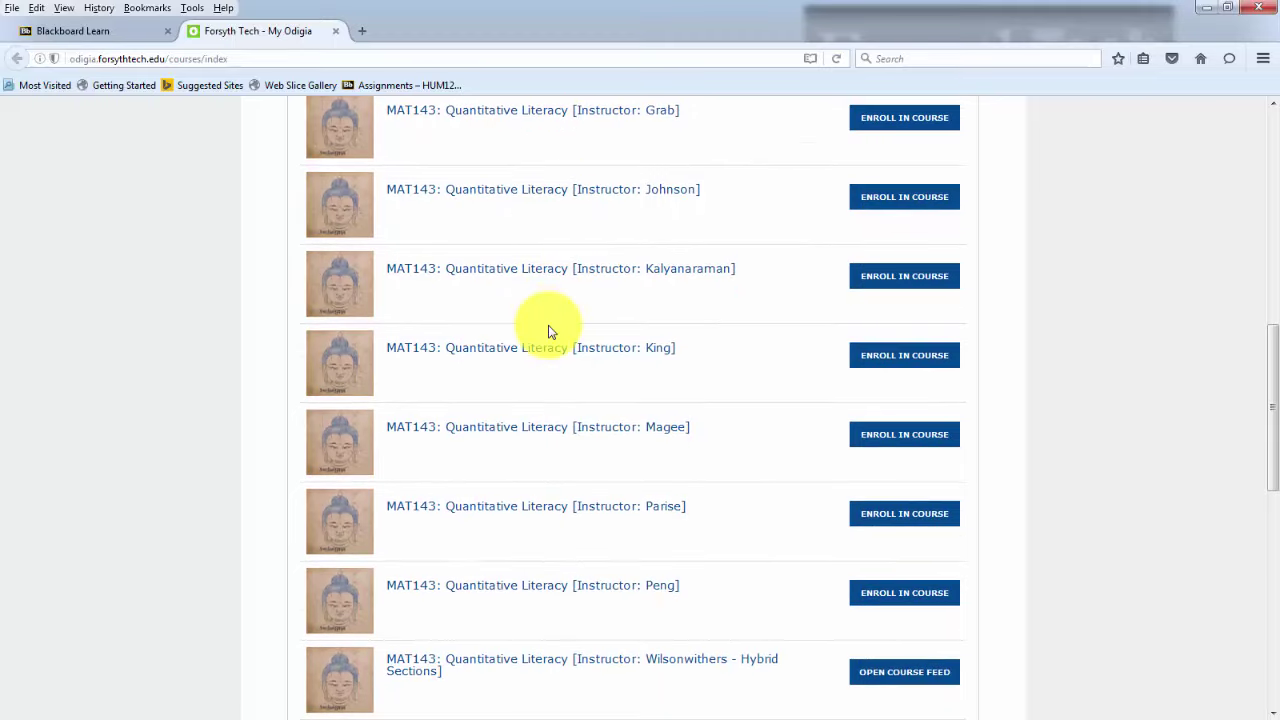
pyautogui.scroll(-11, 540, 332)
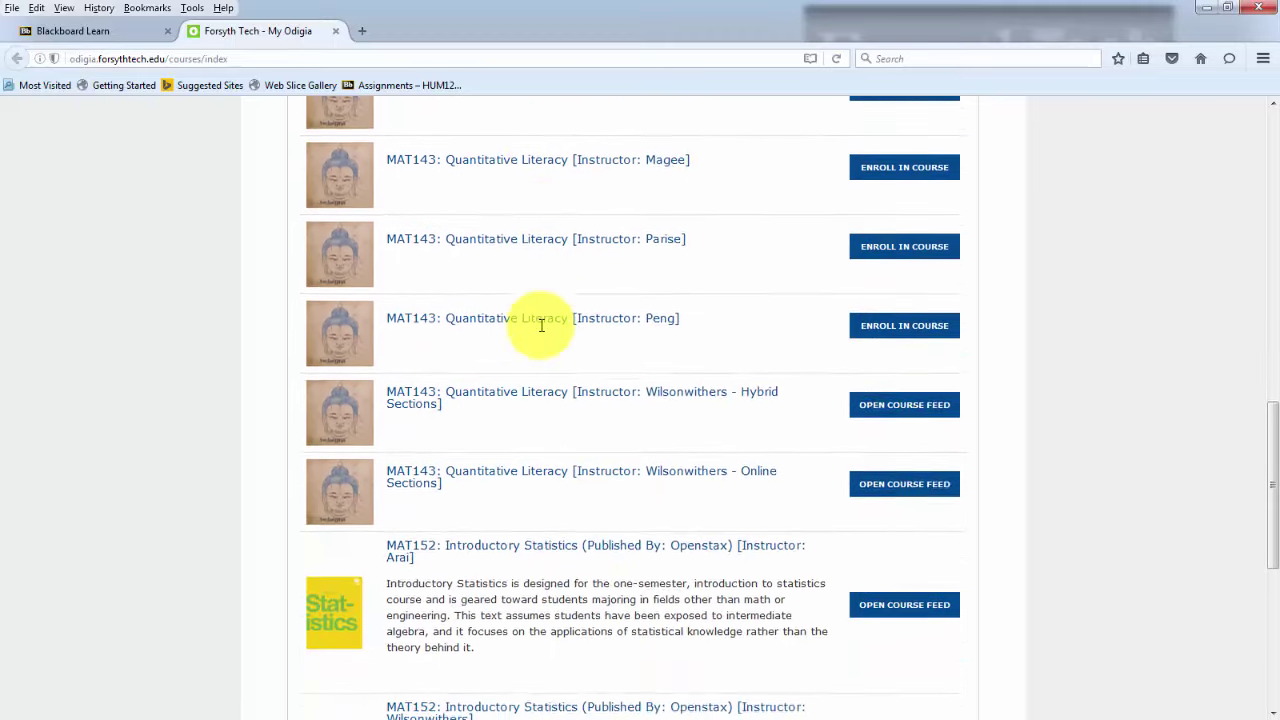
pyautogui.scroll(6, 541, 328)
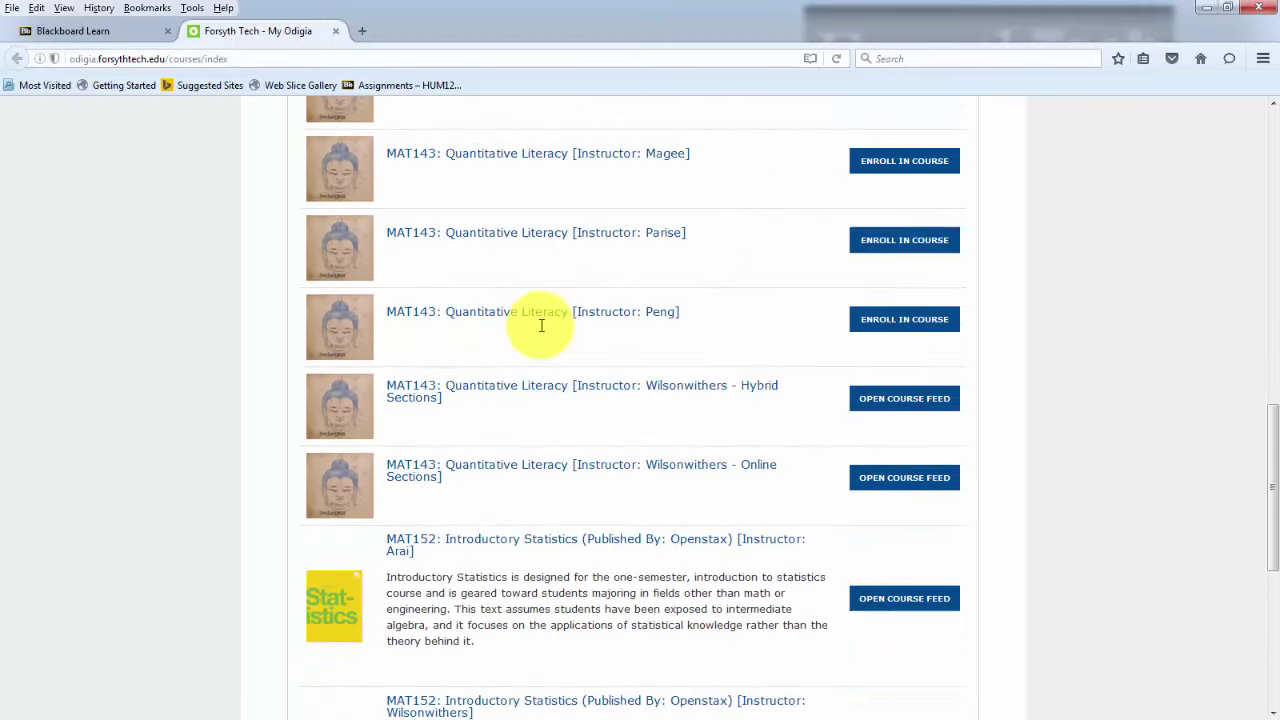
pyautogui.scroll(2, 540, 332)
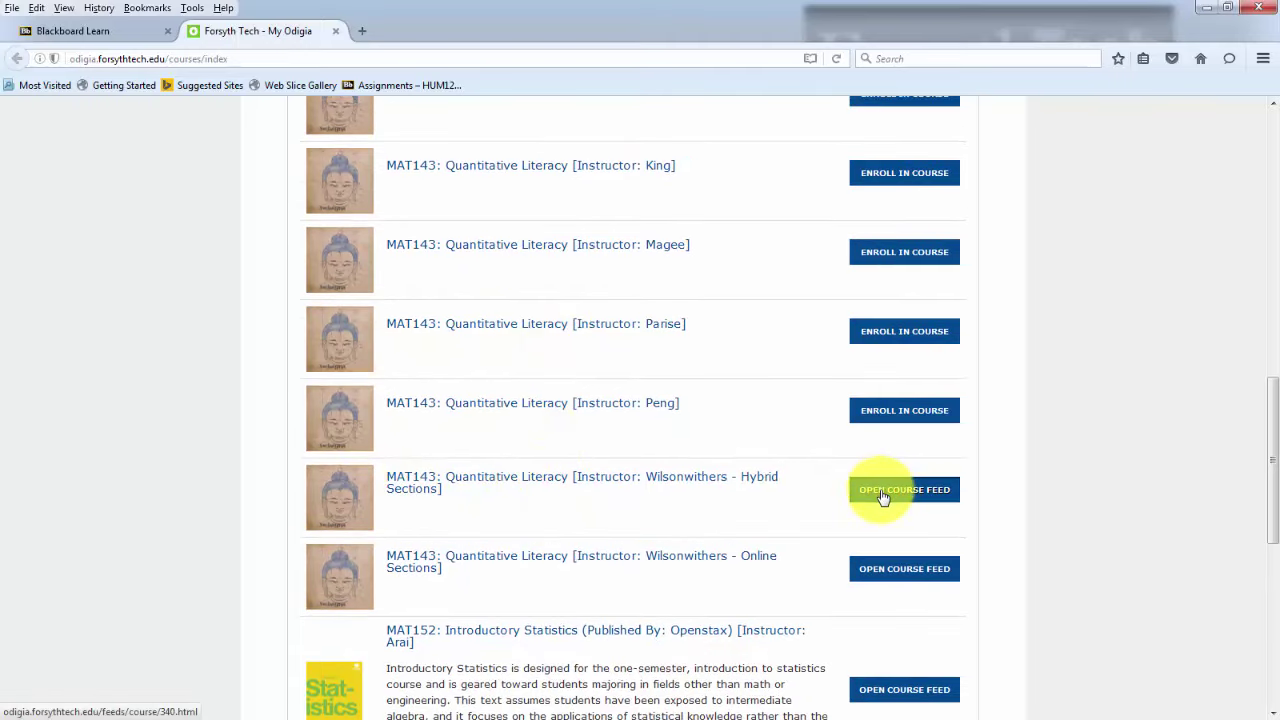
pyautogui.scroll(4, 877, 488)
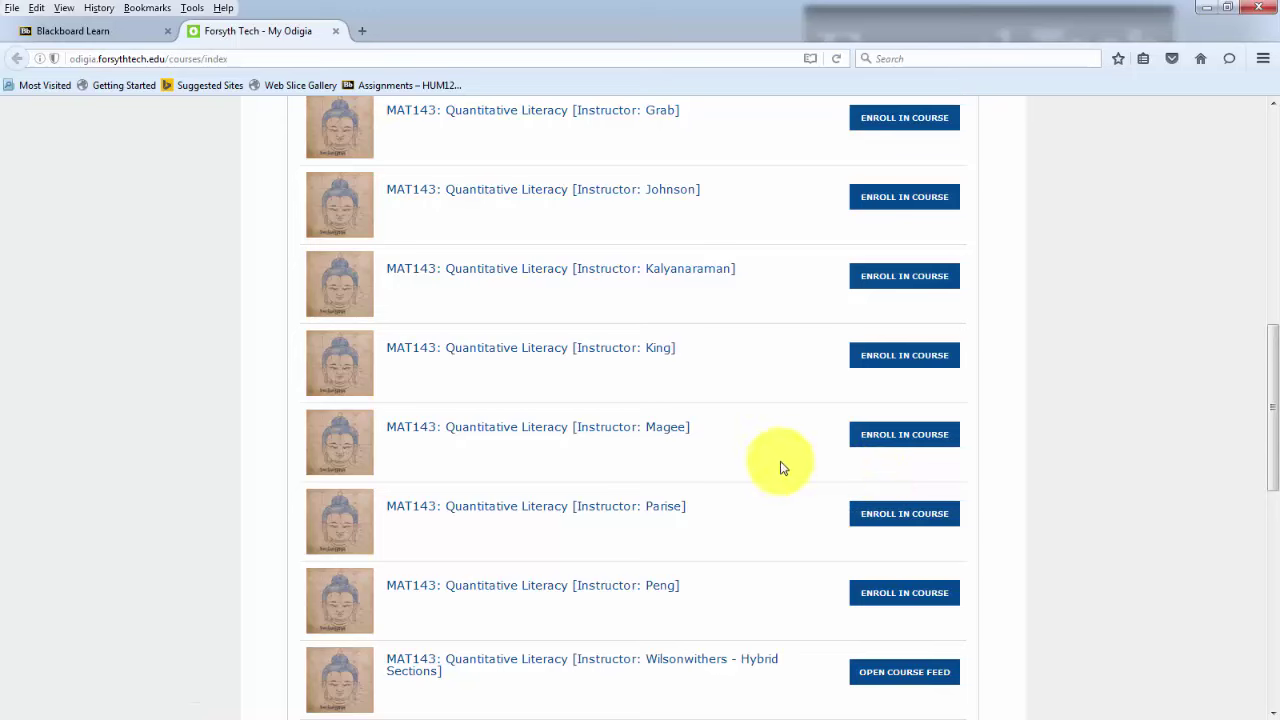
pyautogui.scroll(1, 763, 459)
pyautogui.click(904, 444)
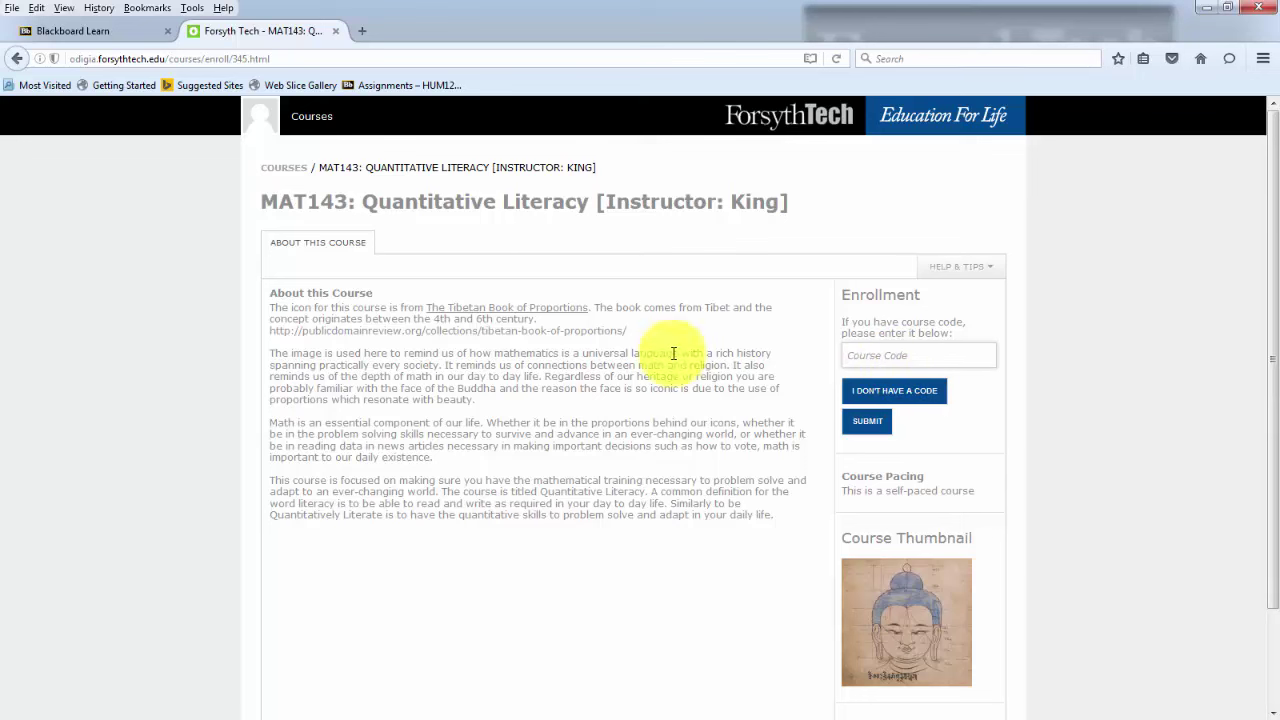
# Return to the course overview and review the enrolled courses with the options offered for each
pyautogui.click(282, 172)
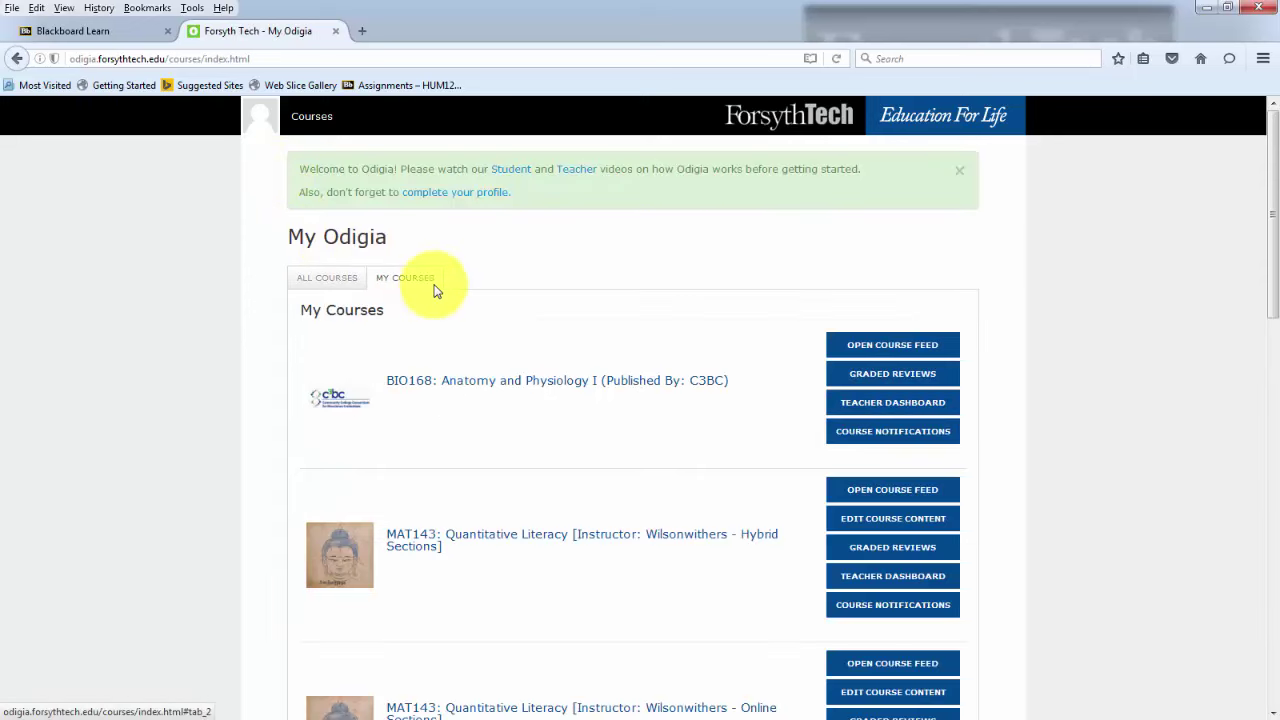
pyautogui.scroll(-3, 420, 289)
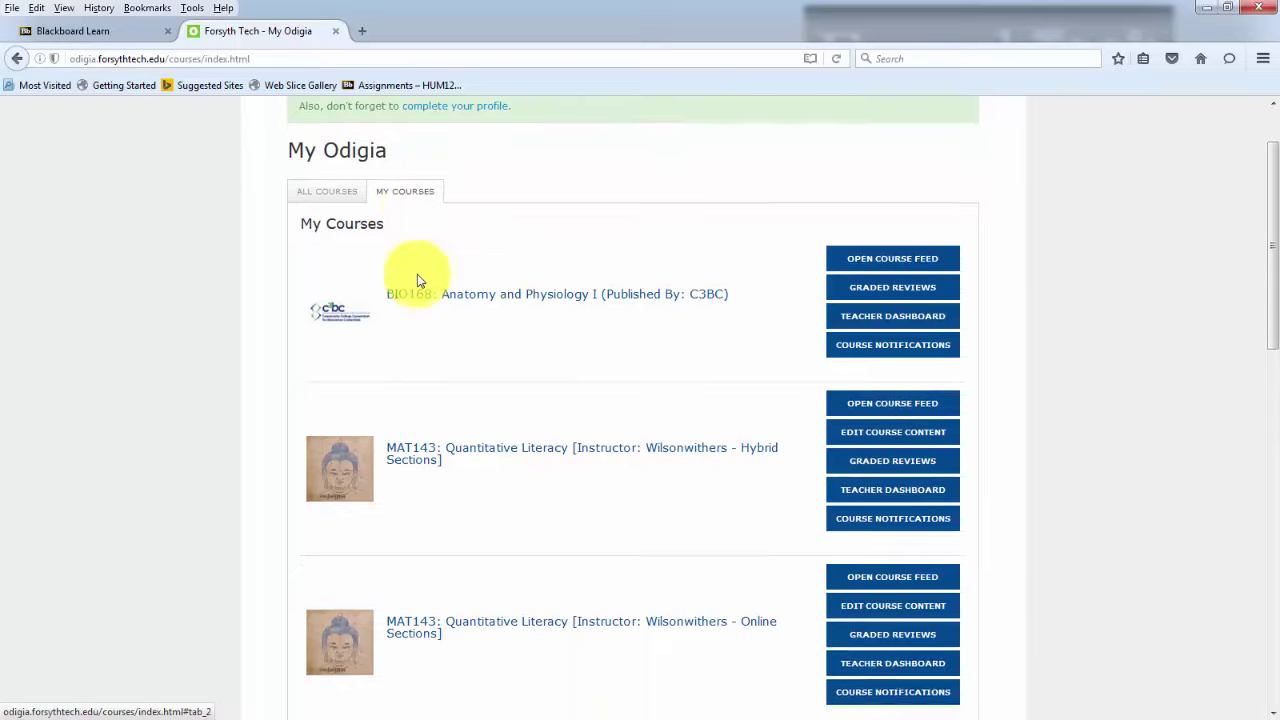
pyautogui.scroll(-9, 414, 371)
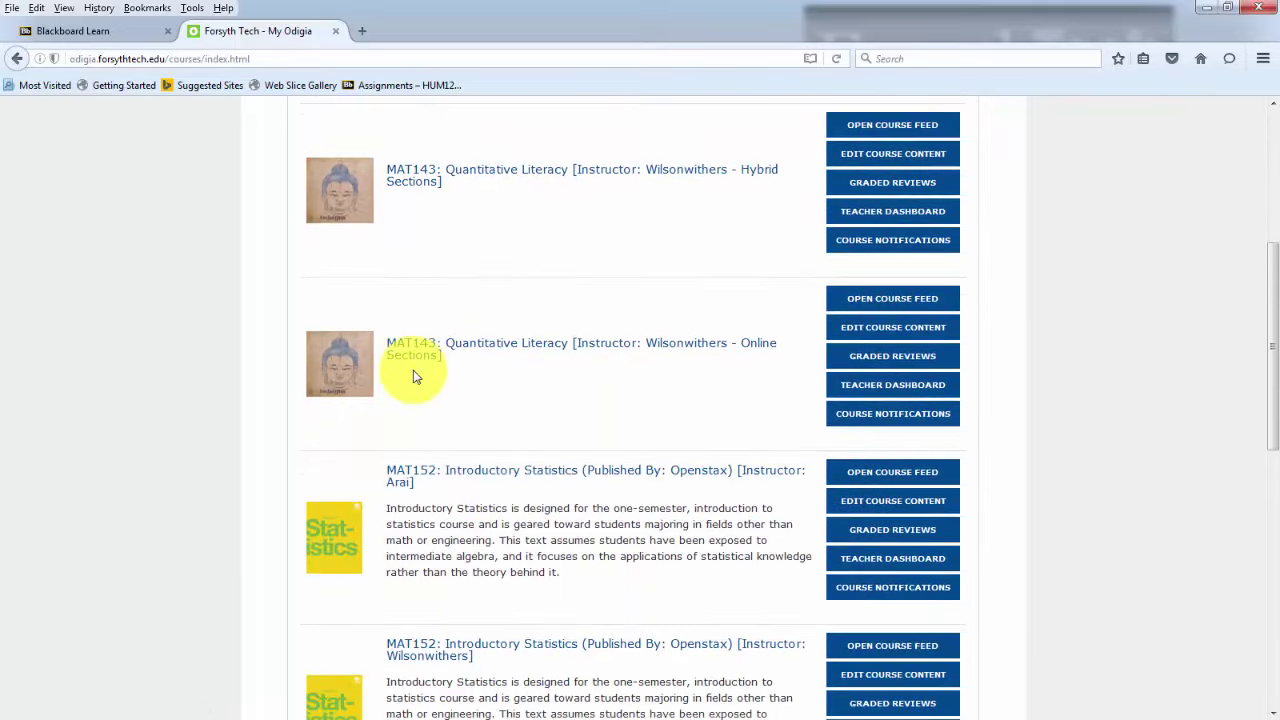
pyautogui.scroll(-5, 416, 370)
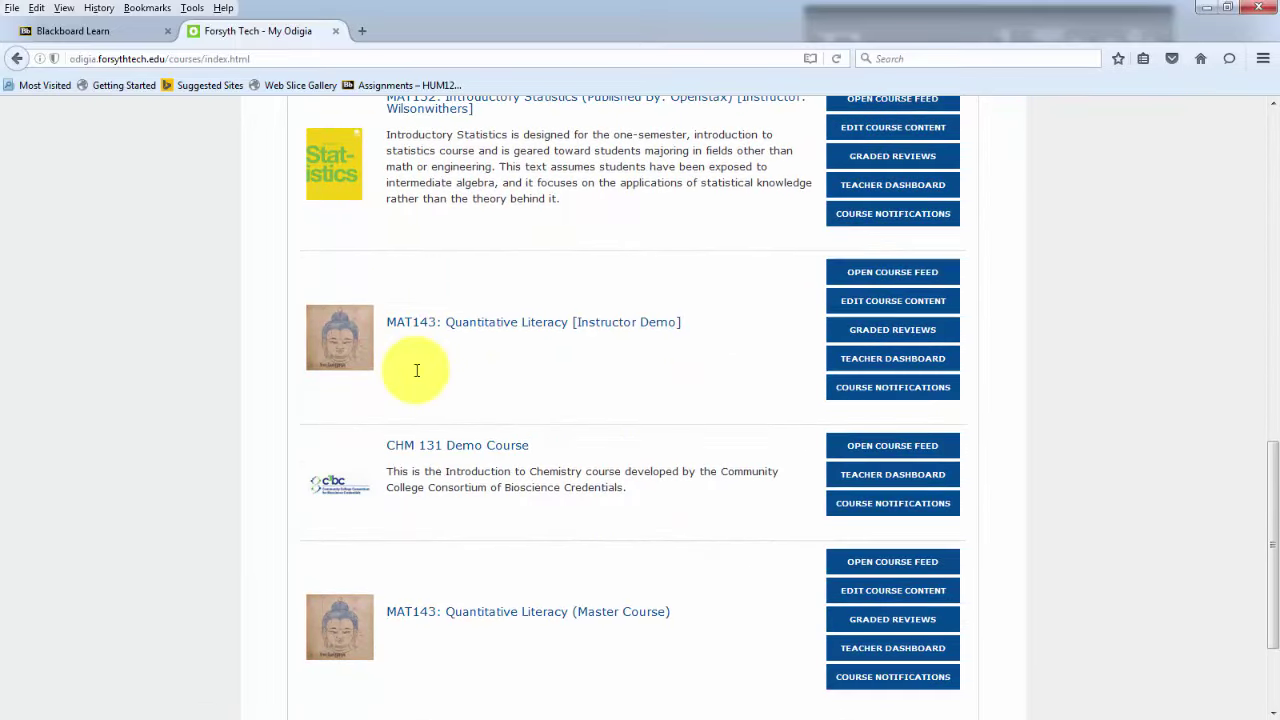
pyautogui.scroll(2, 417, 374)
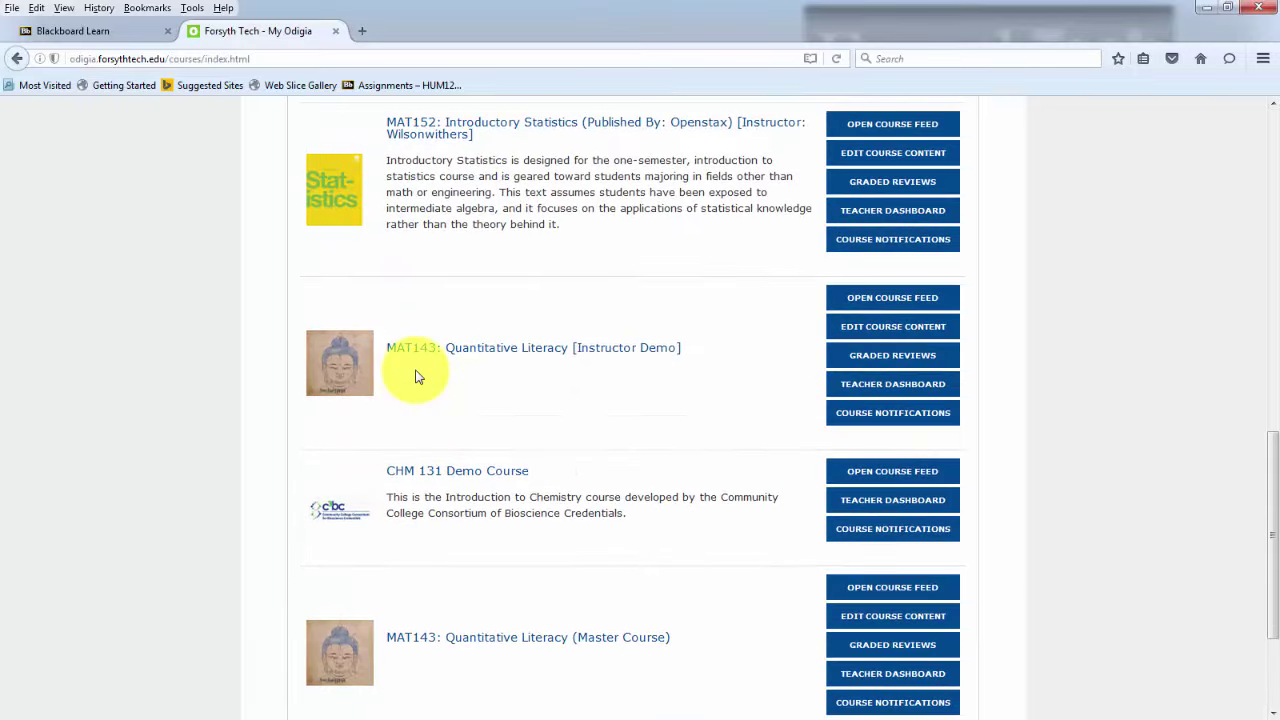
pyautogui.scroll(7, 417, 374)
pyautogui.scroll(3, 416, 371)
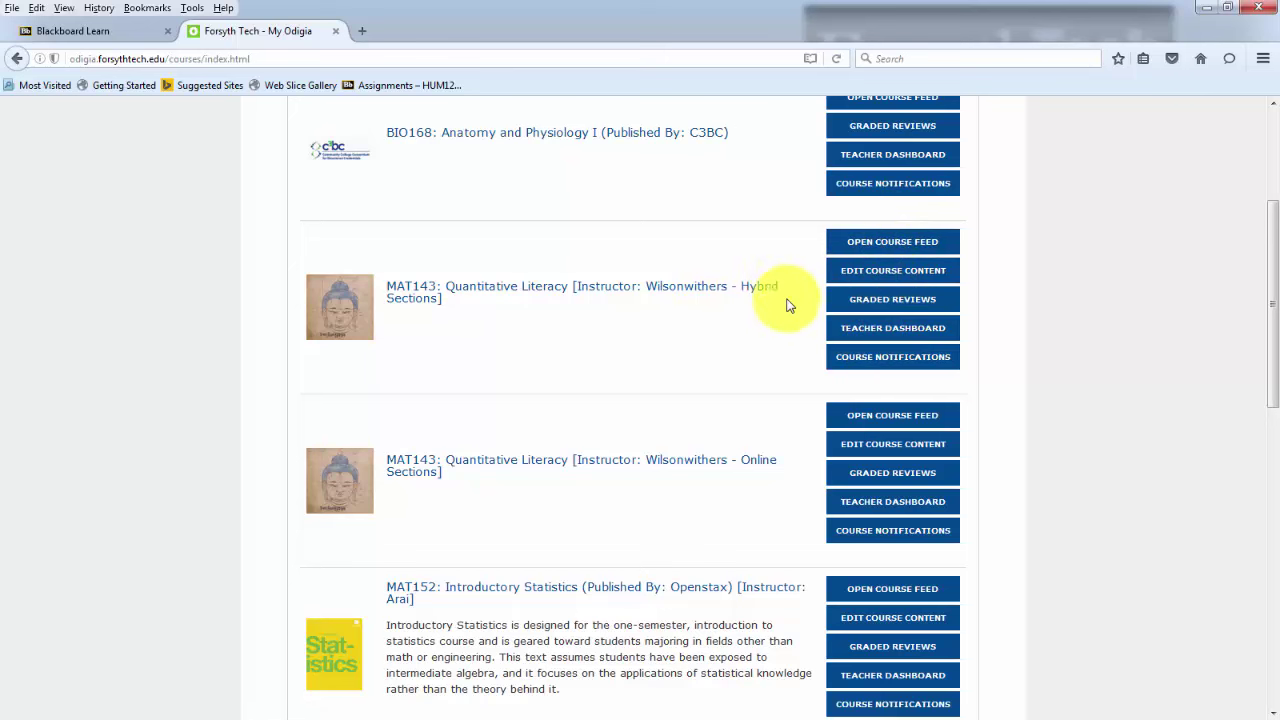
# Open the course feed of the MAT143: Quantitative Literacy Online Sections course and display its course outline
pyautogui.scroll(-2, 754, 391)
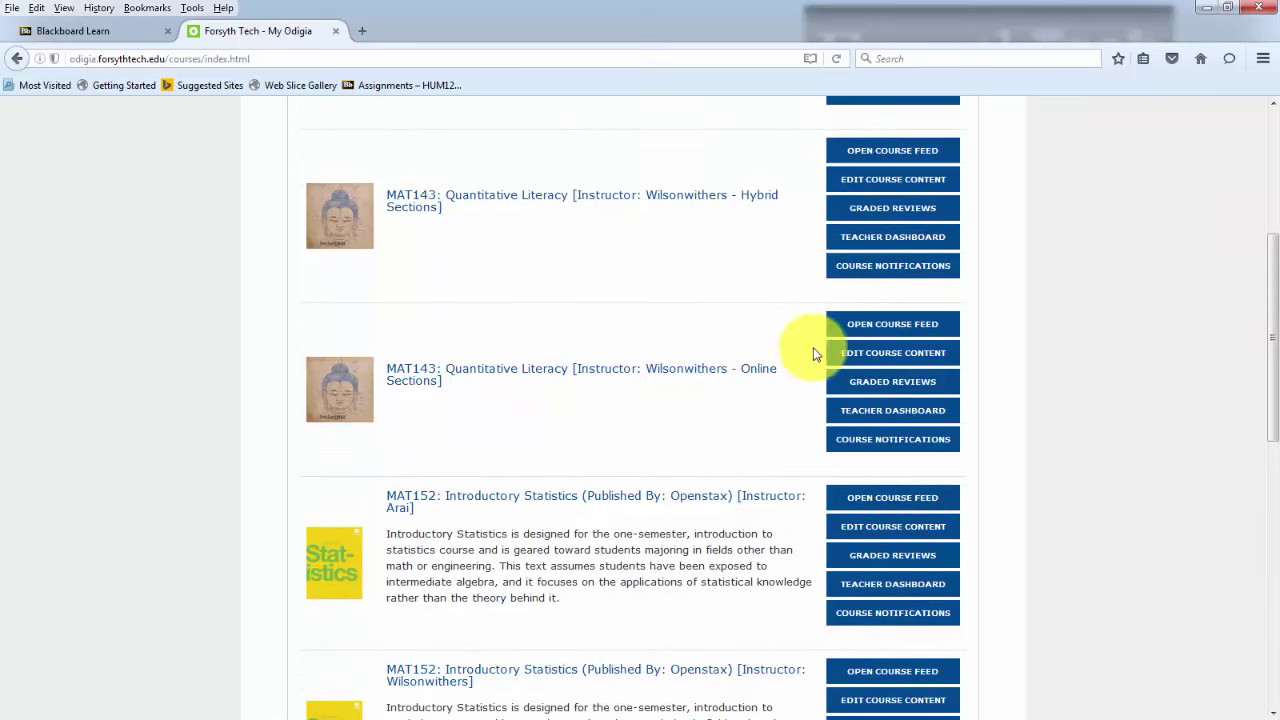
pyautogui.click(862, 326)
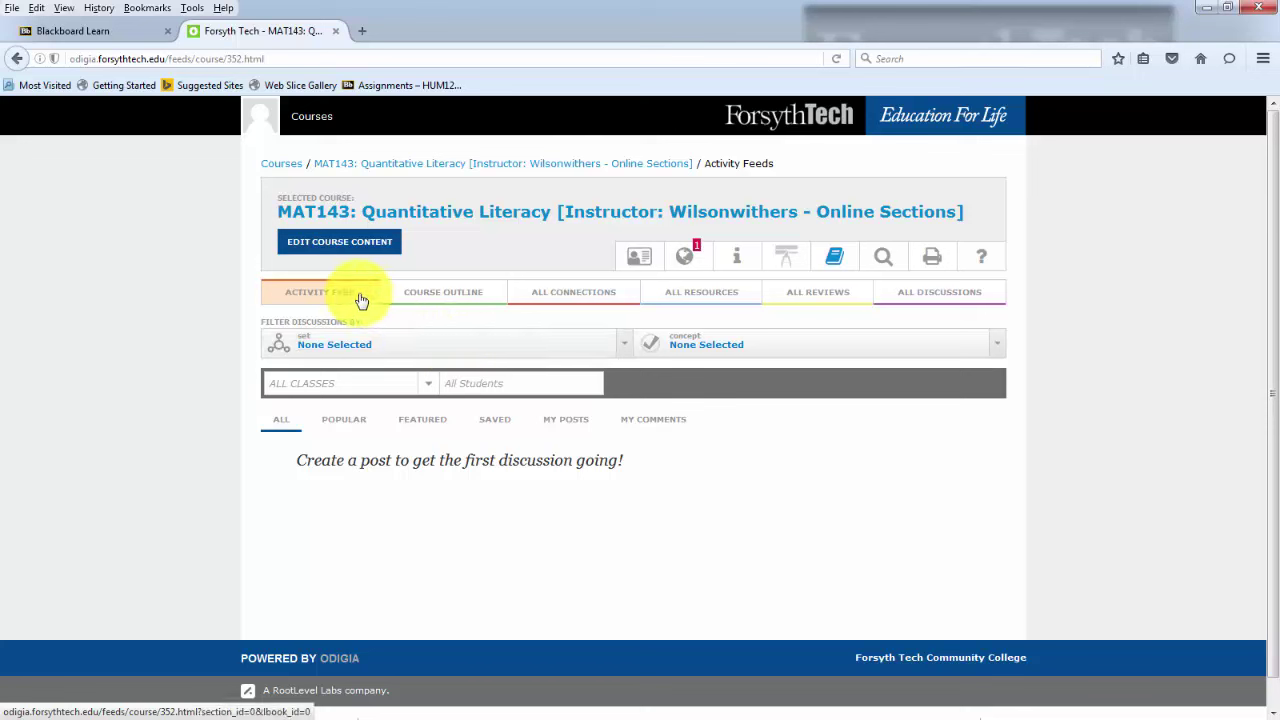
pyautogui.click(445, 292)
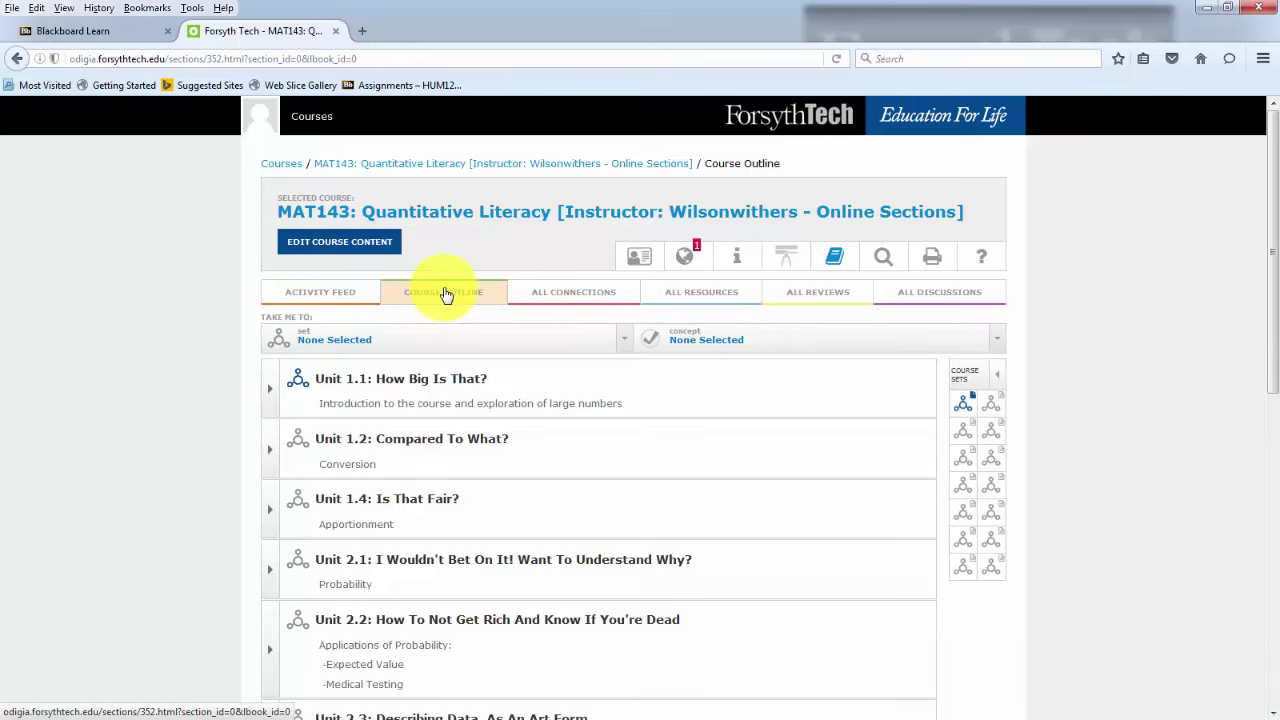
# Expand Units 1.1, 1.2, 1.4, 2.1 and 2.2 in turn, plus 2.1 and 1.4 again, to examine their concepts, practices and quizzes
pyautogui.click(271, 389)
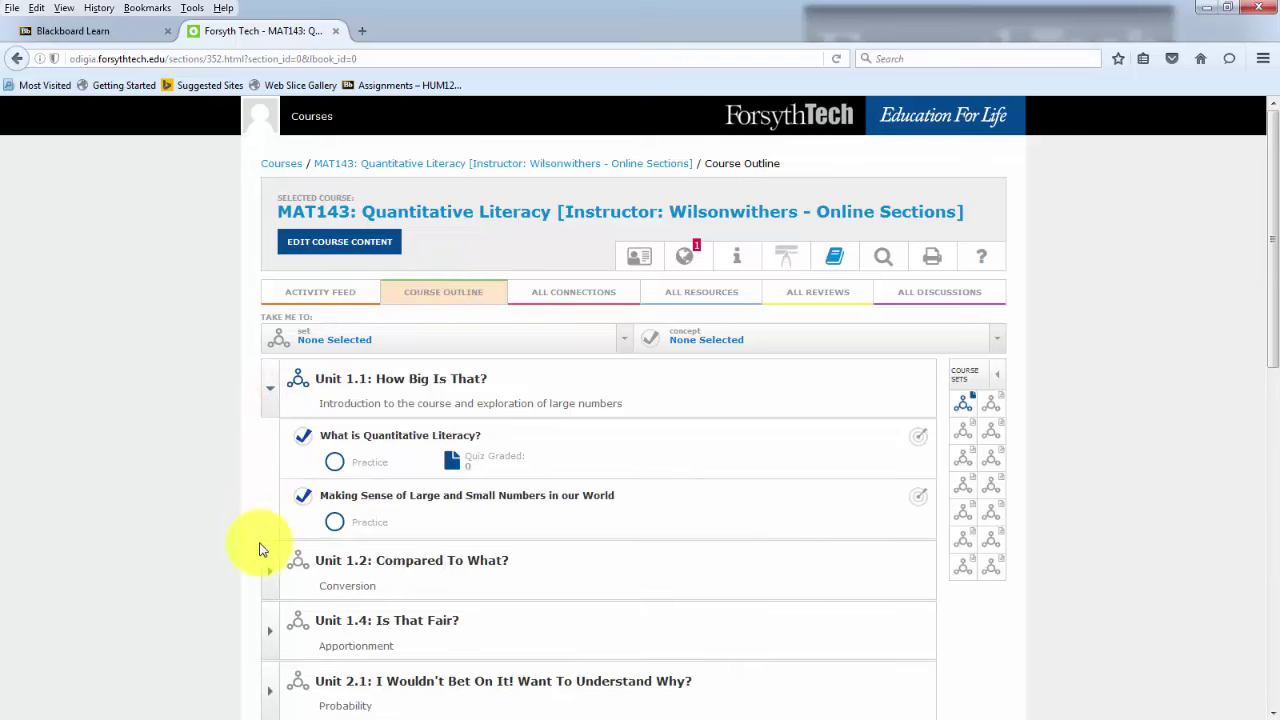
pyautogui.click(270, 578)
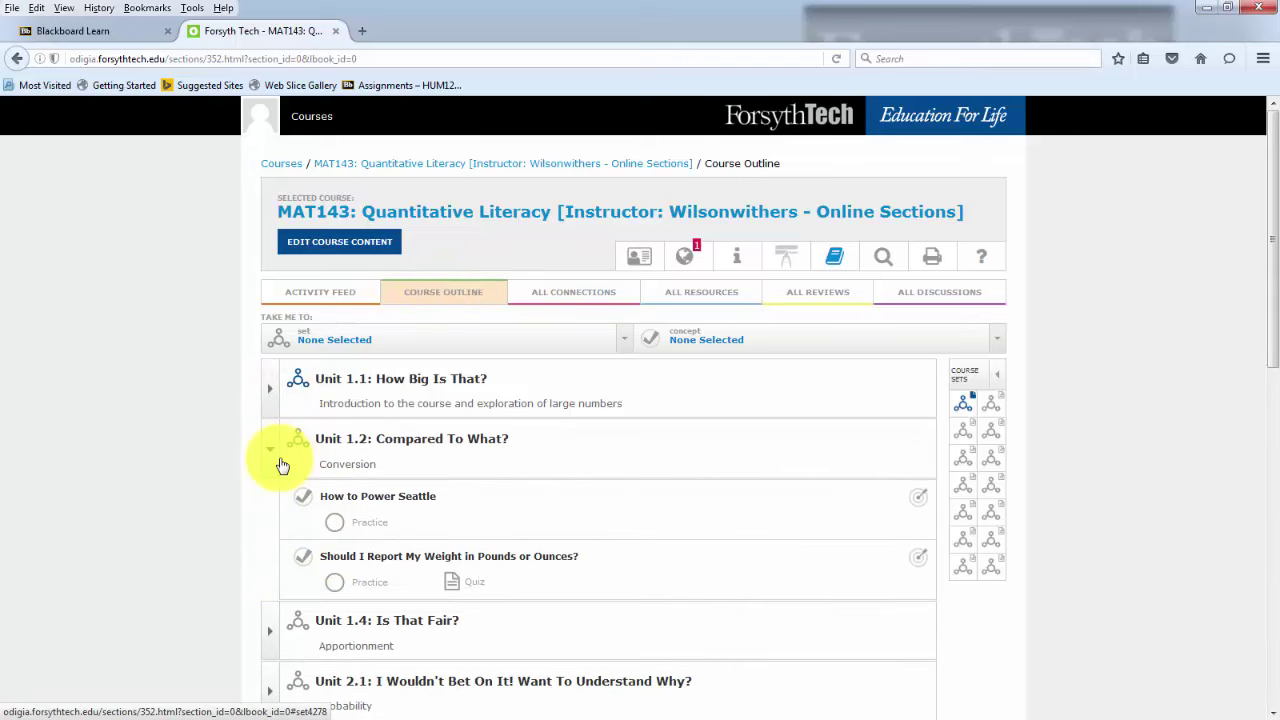
pyautogui.click(264, 623)
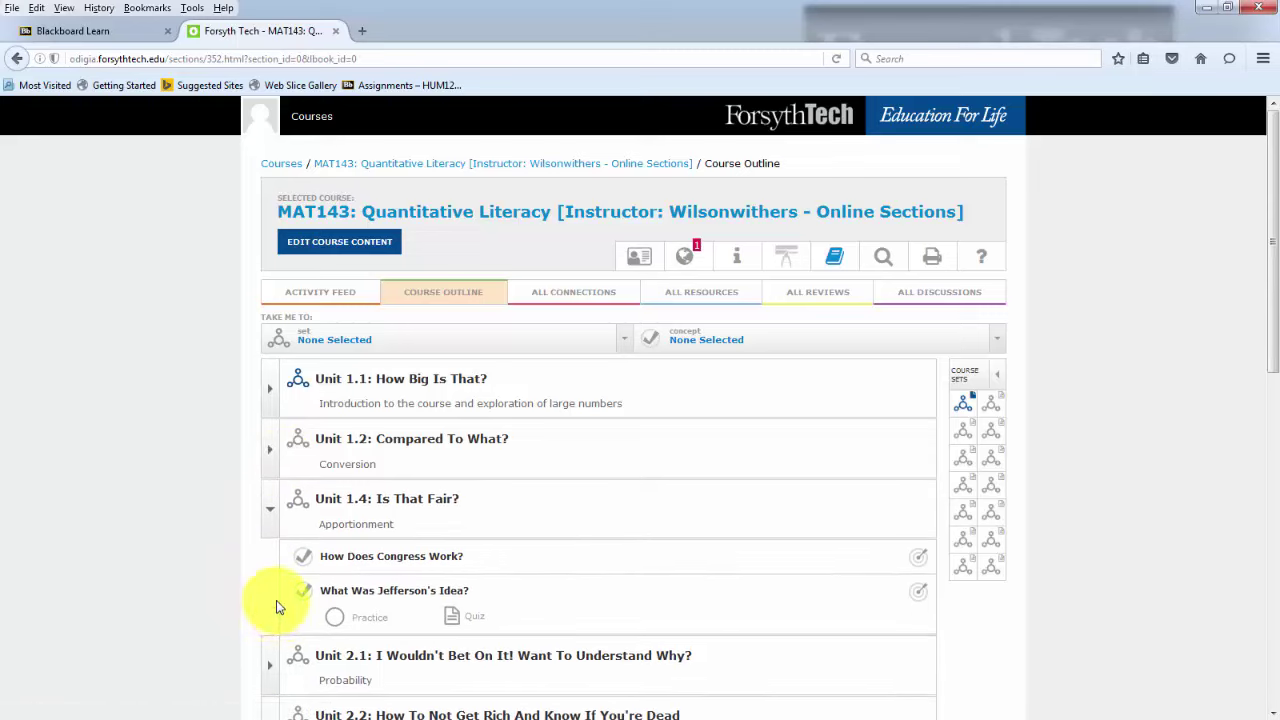
pyautogui.click(271, 593)
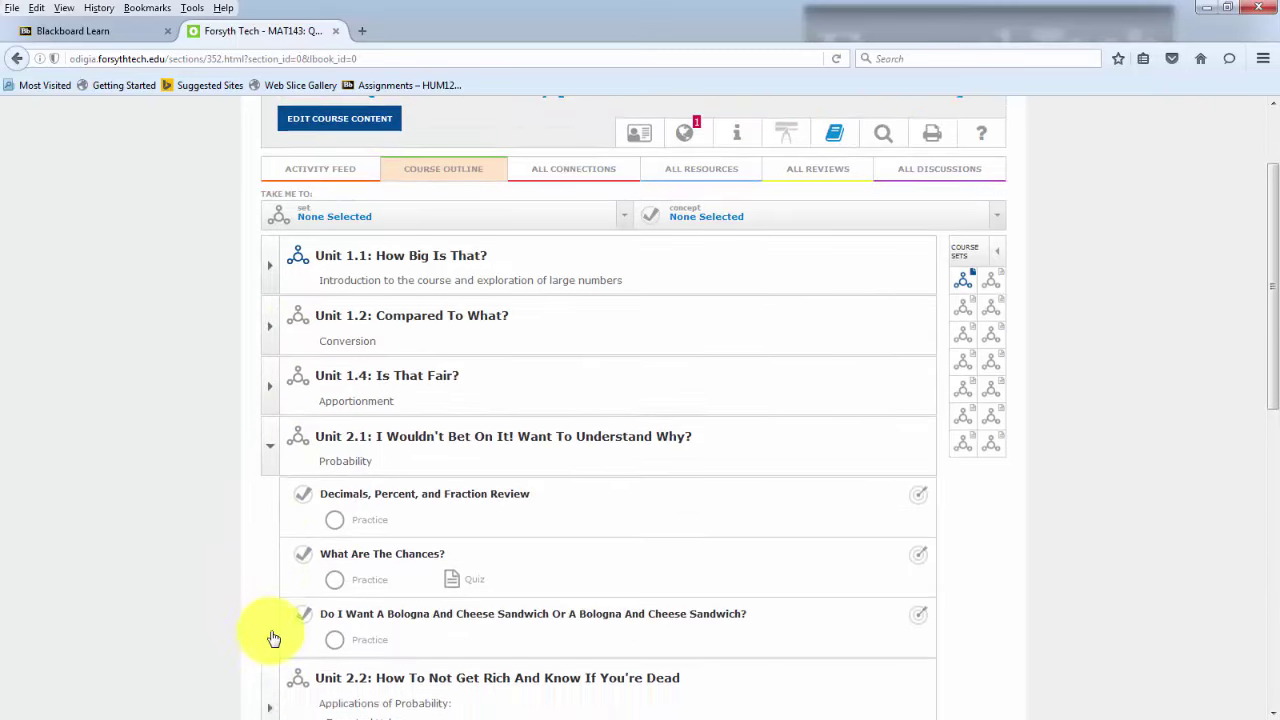
pyautogui.click(270, 585)
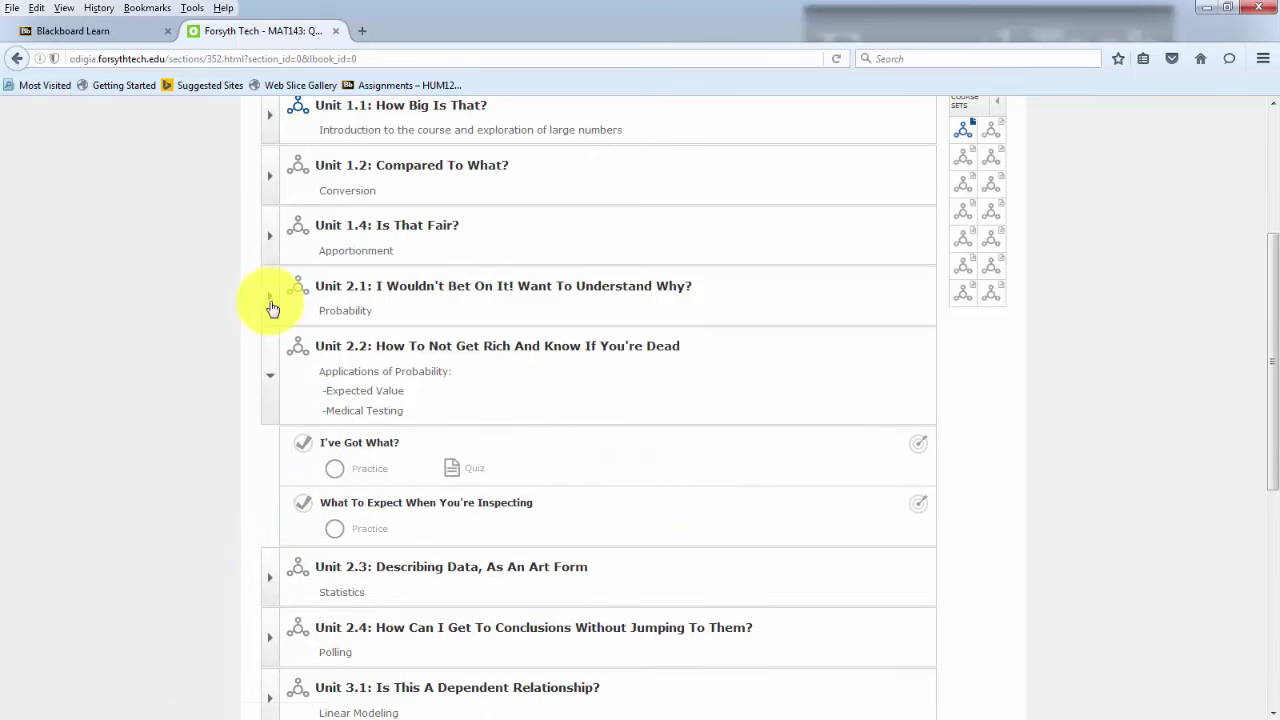
pyautogui.click(270, 298)
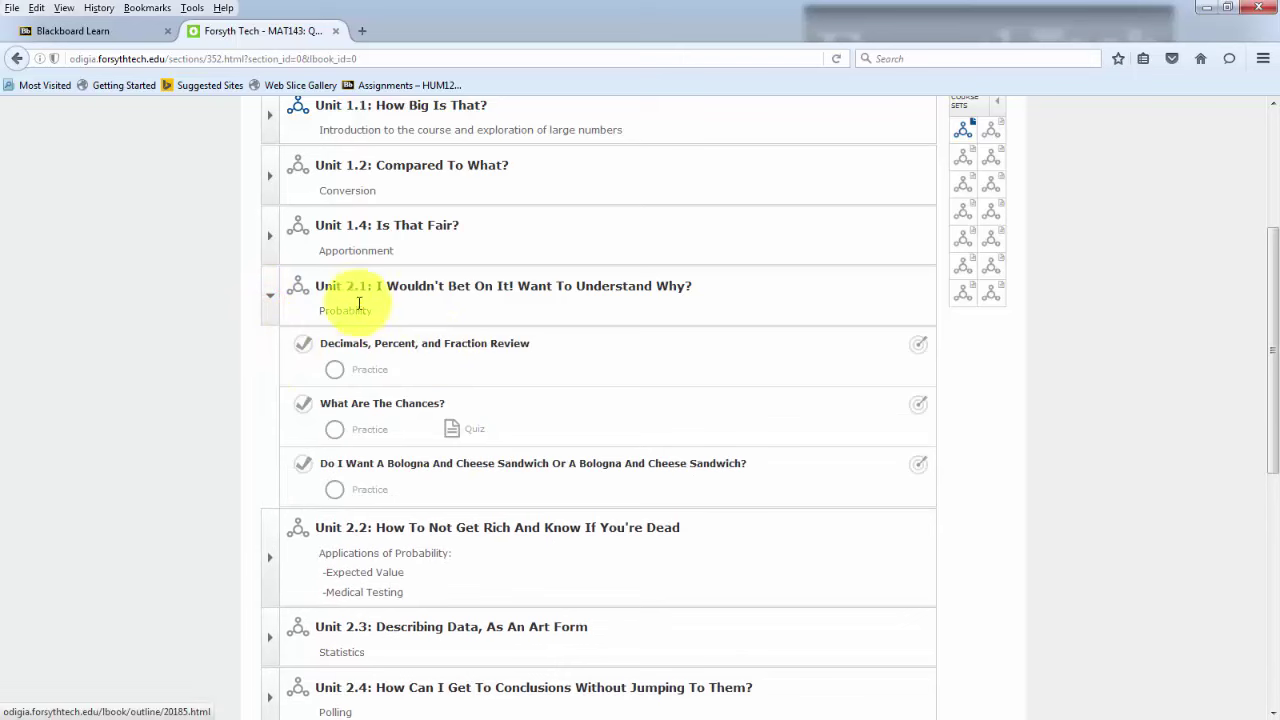
pyautogui.click(272, 236)
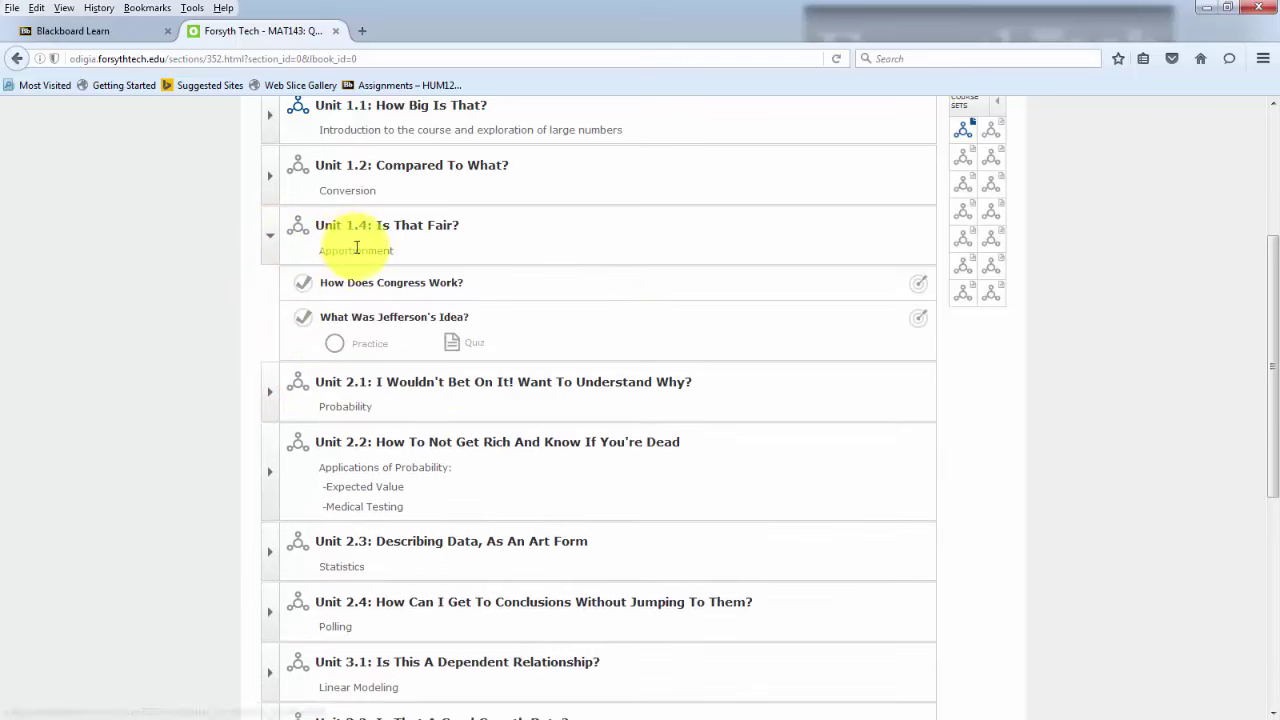
# Expand Unit 2.1 in the course outline and open its "What Are The Chances?" concept
pyautogui.scroll(3, 366, 280)
pyautogui.scroll(-5, 366, 310)
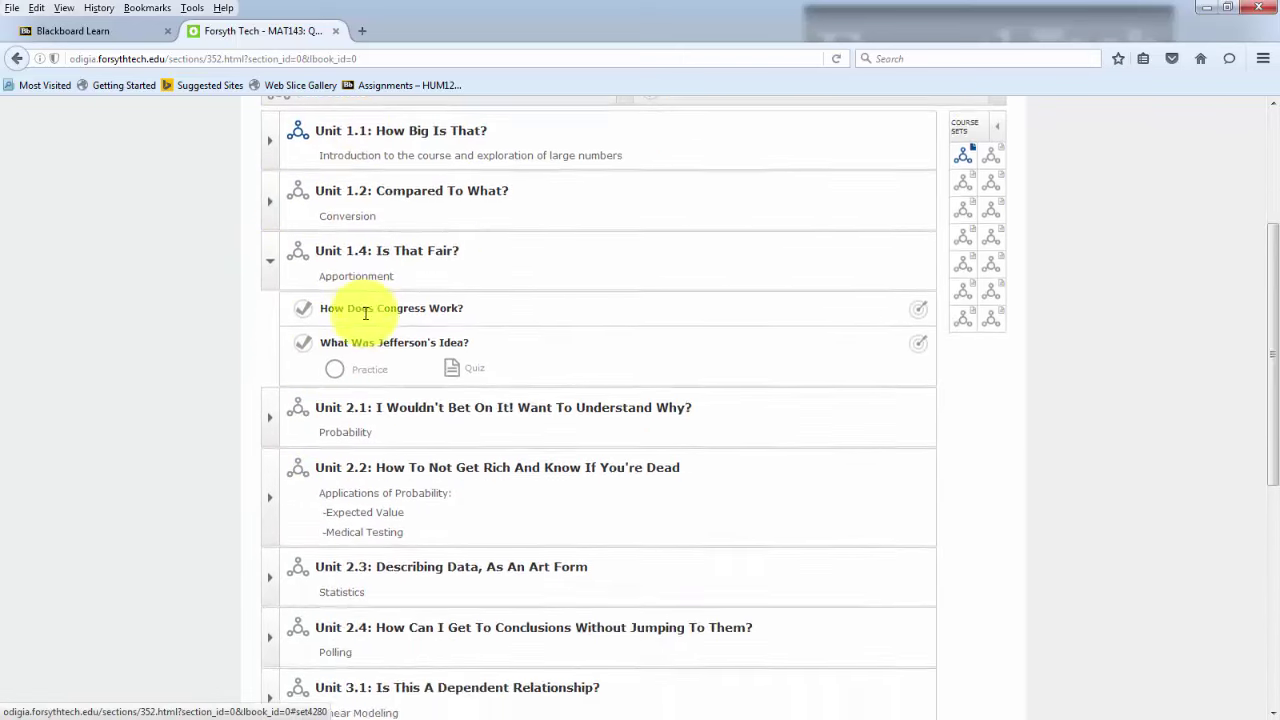
pyautogui.click(266, 308)
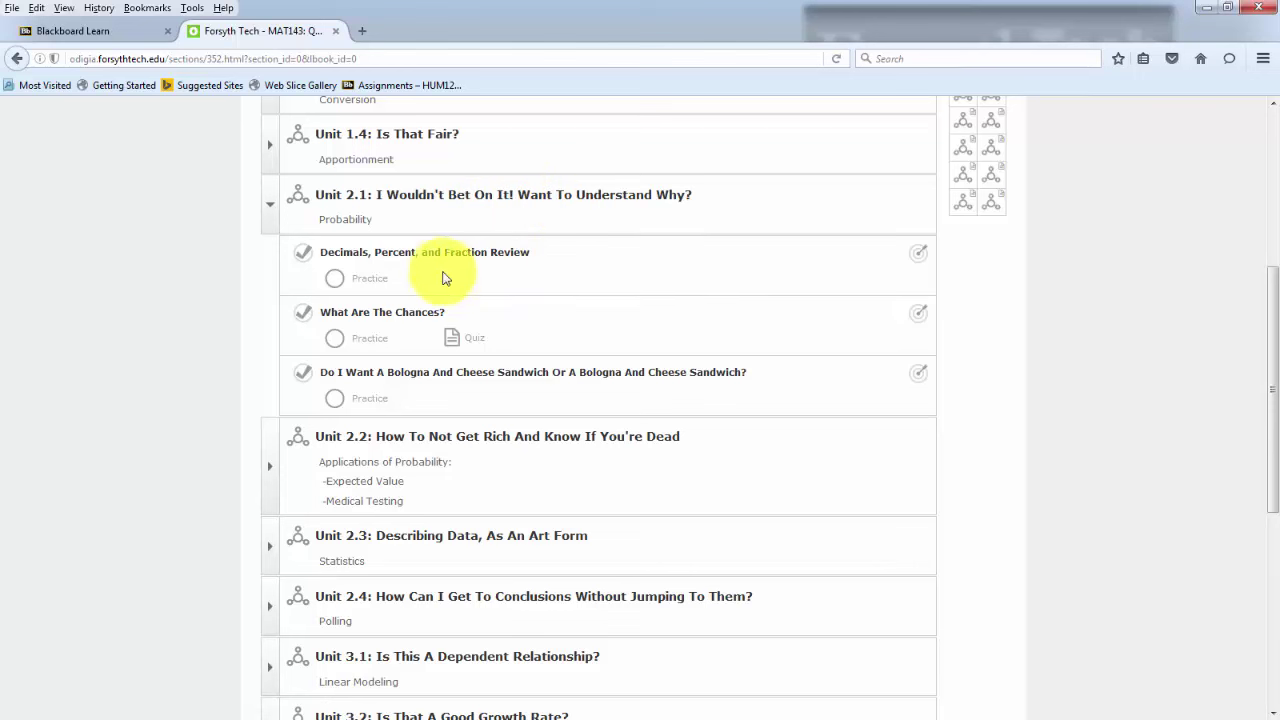
pyautogui.click(388, 314)
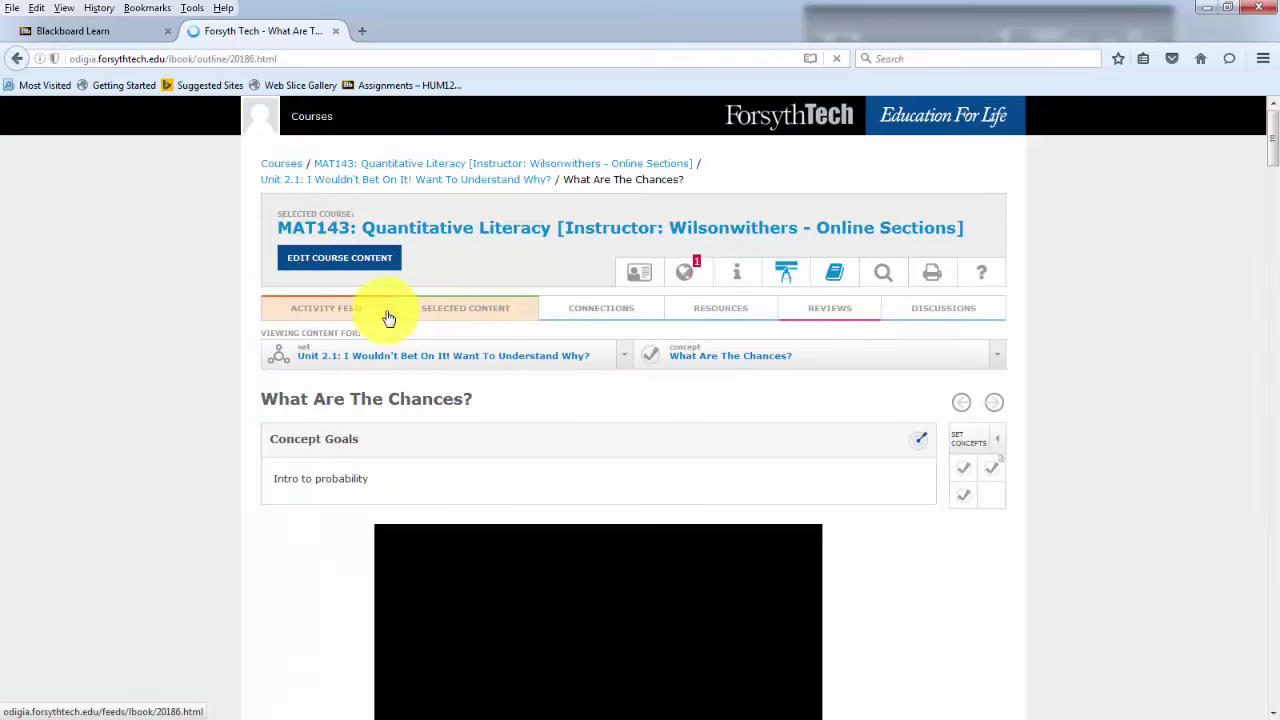
# Examine the concept's videos, lesson text and Try It exercises, revealing the correct answer for "Basic Probability and Rolling Dice: Part 2"
pyautogui.scroll(-5, 434, 363)
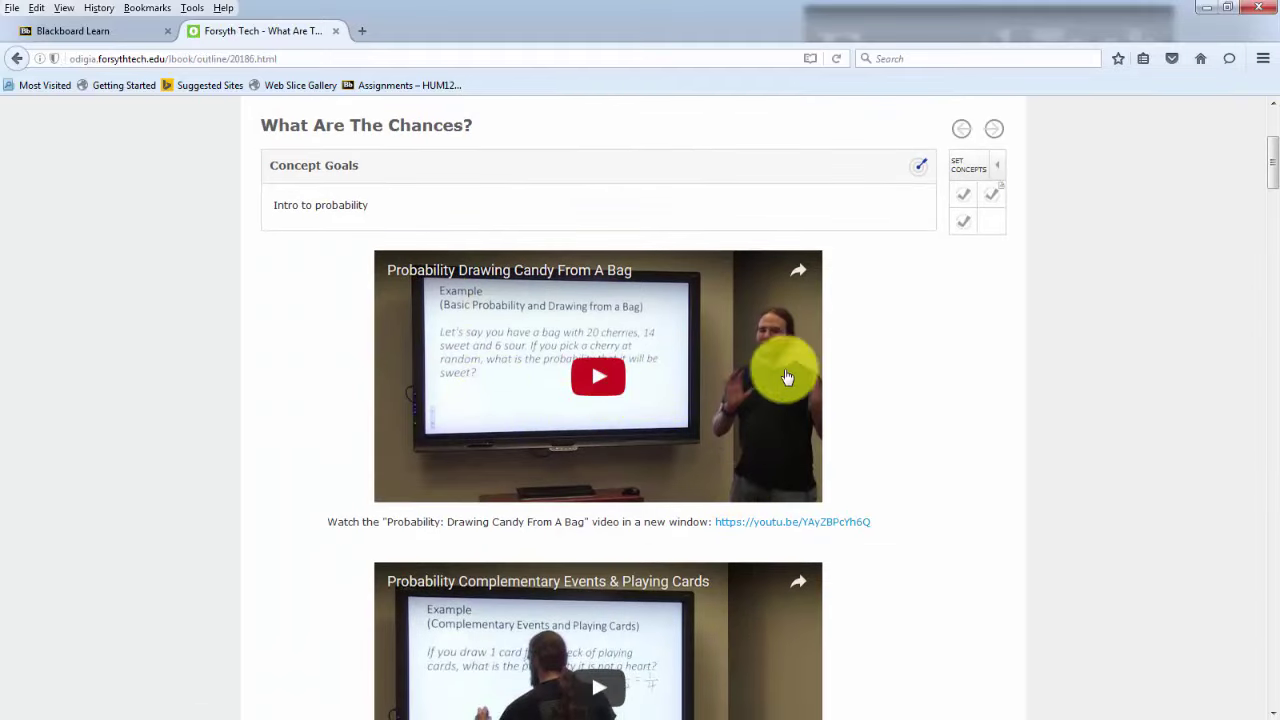
pyautogui.scroll(-11, 543, 586)
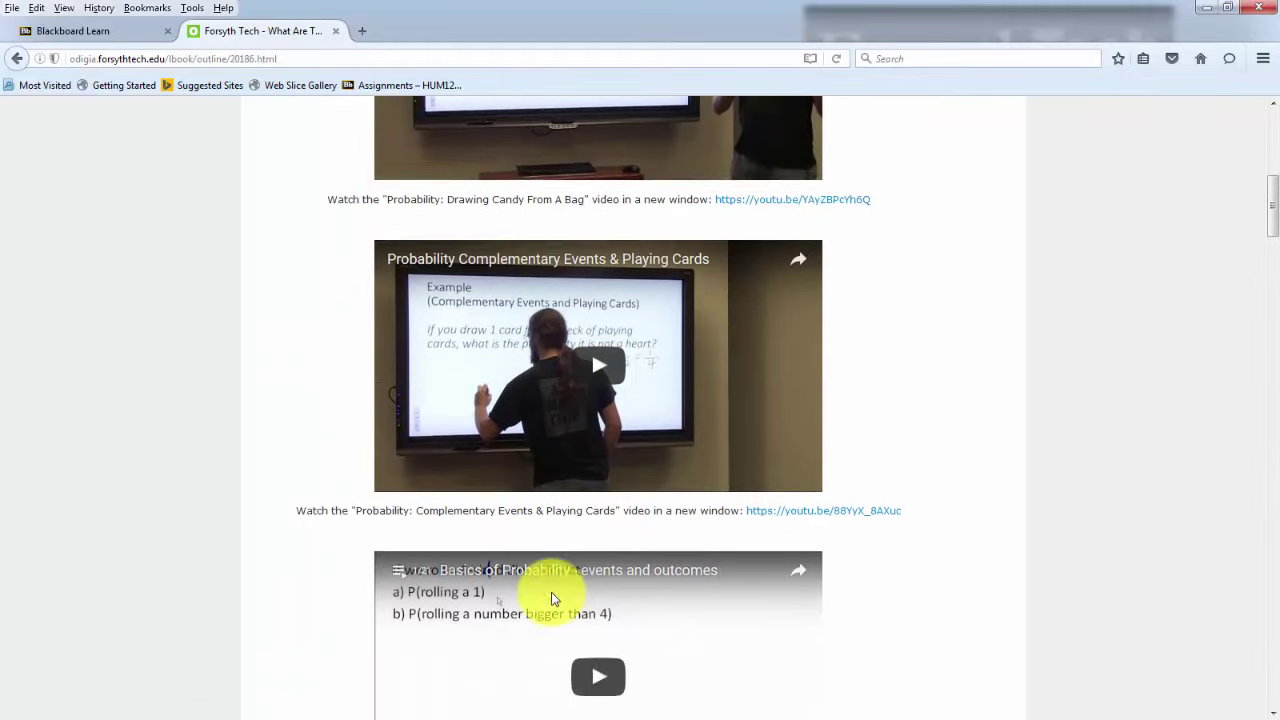
pyautogui.scroll(-17, 555, 600)
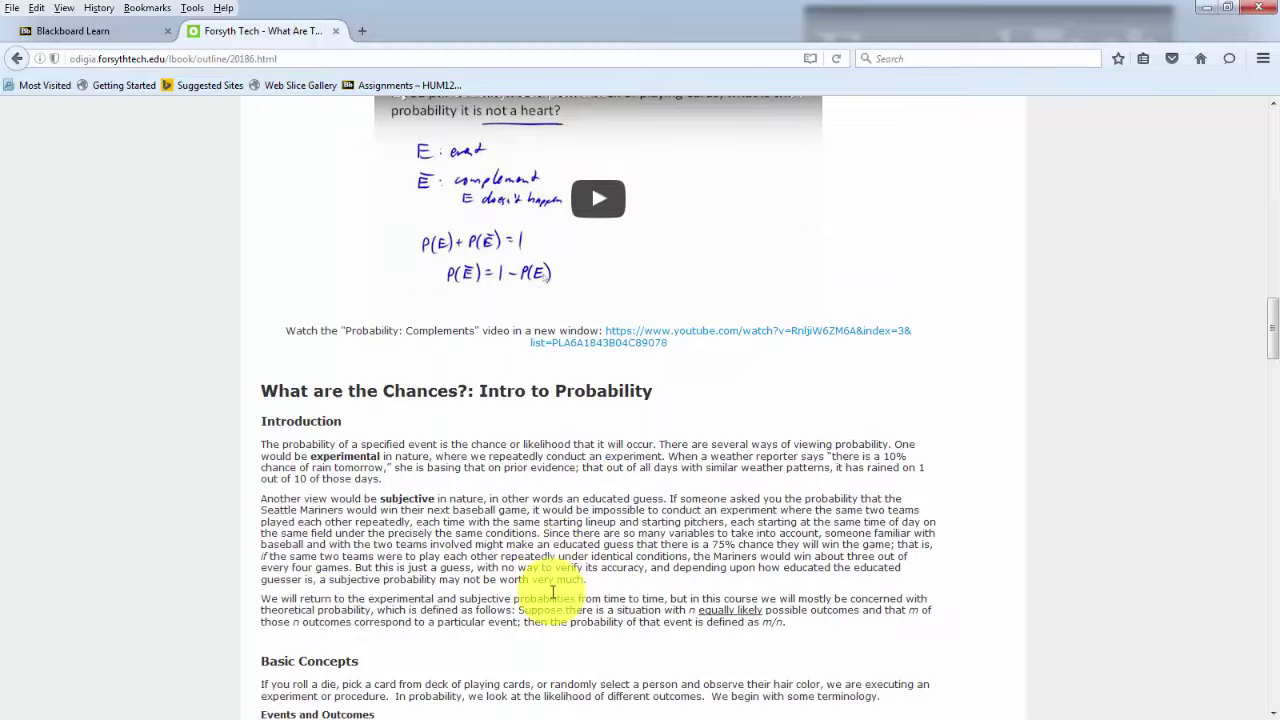
pyautogui.scroll(-16, 550, 592)
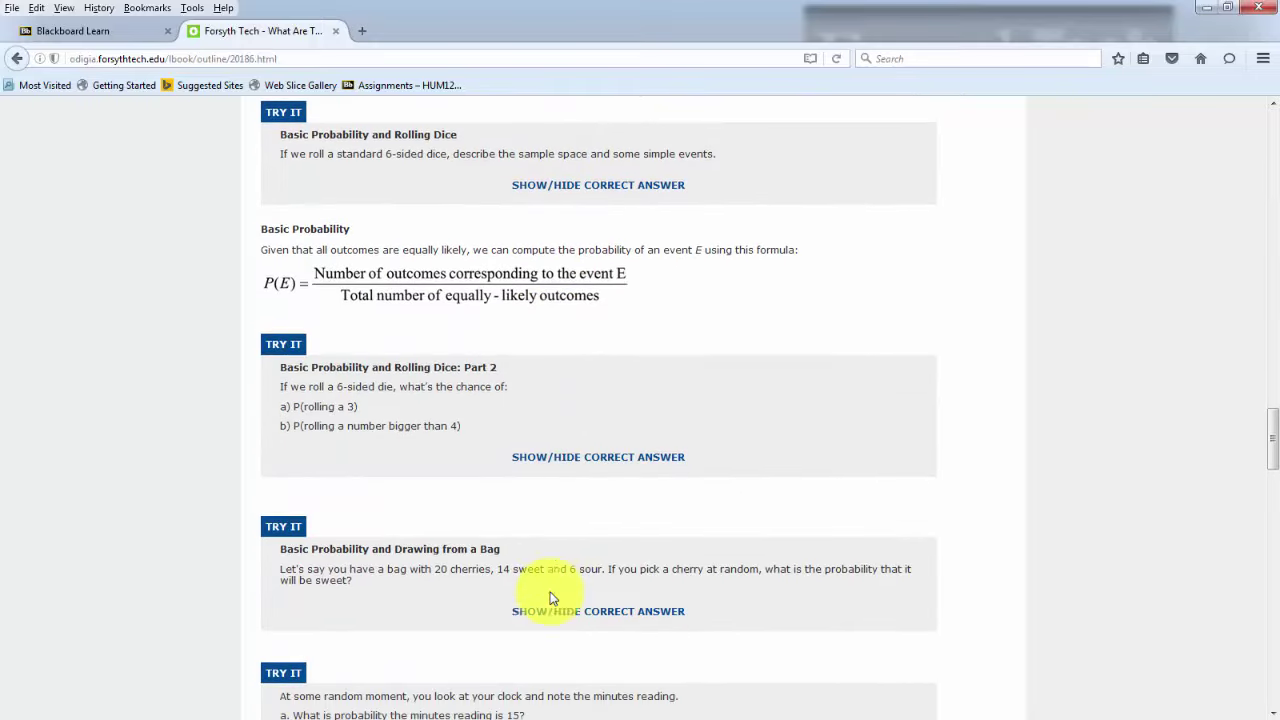
pyautogui.click(577, 457)
pyautogui.scroll(-8, 594, 509)
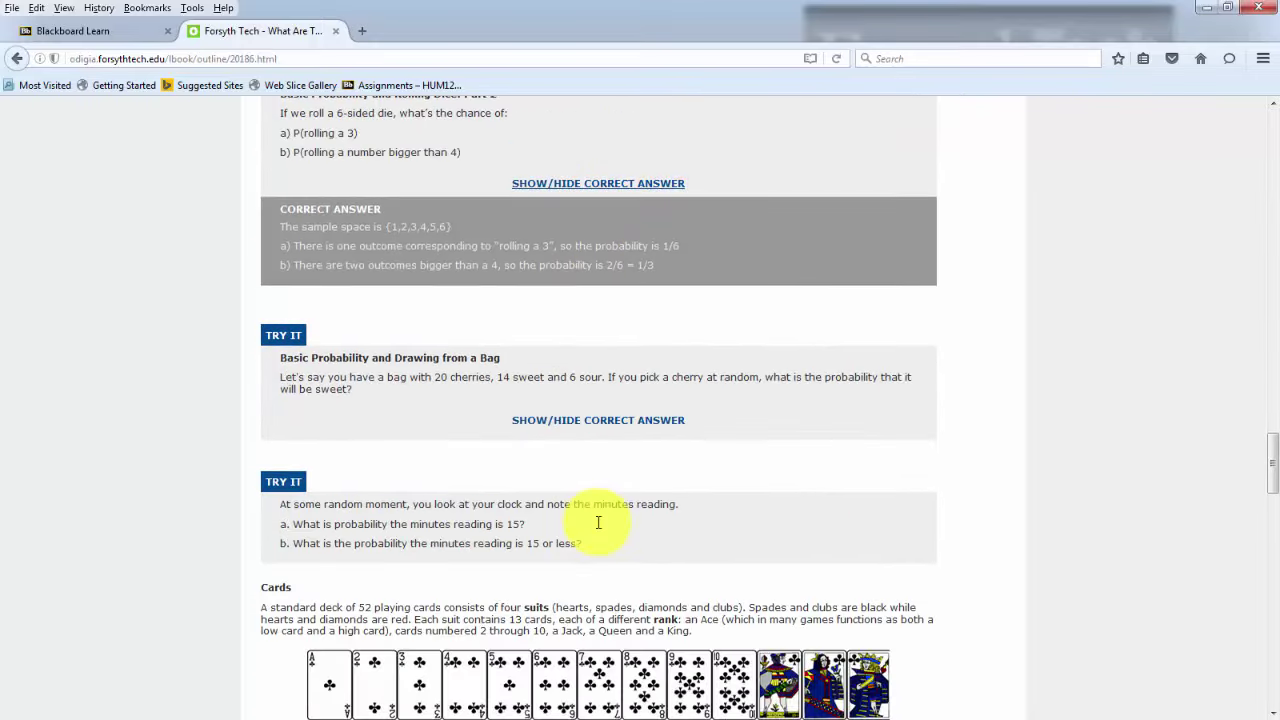
pyautogui.scroll(-16, 597, 528)
pyautogui.scroll(14, 597, 528)
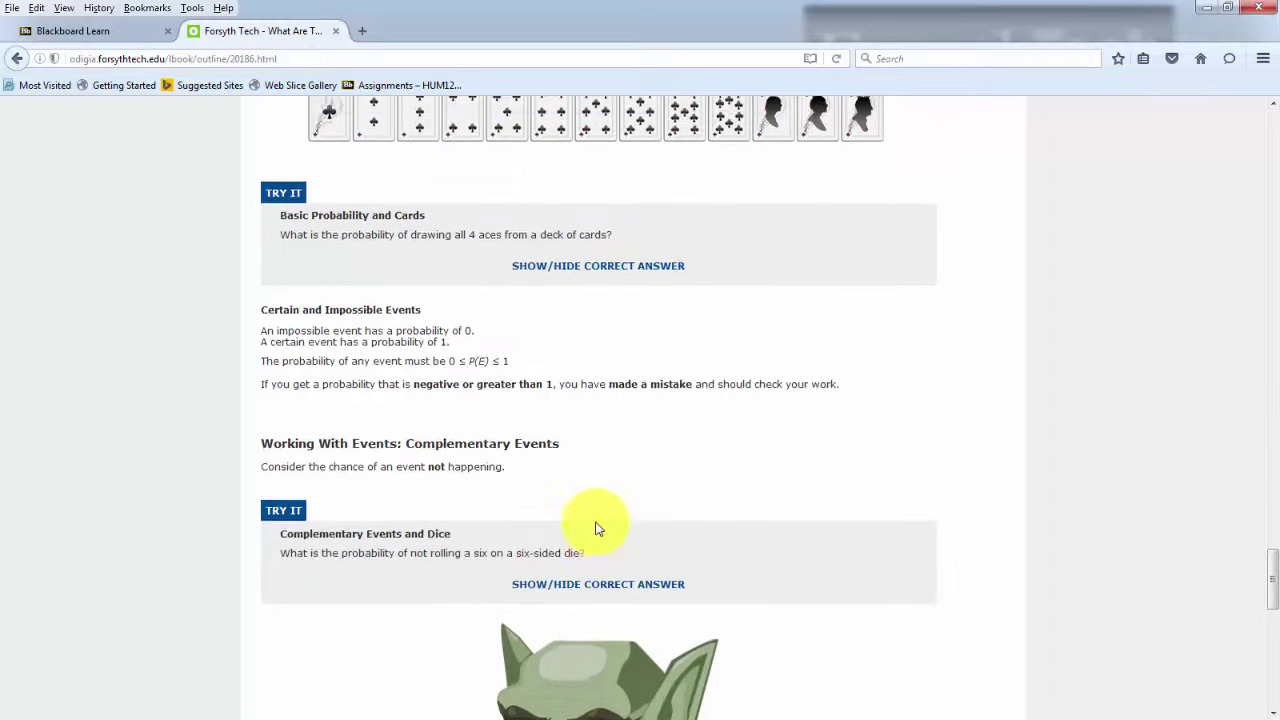
# Open the reviews of the "What Are The Chances?" concept and view its practice questions and quiz page, ending on the practice
pyautogui.scroll(20, 597, 528)
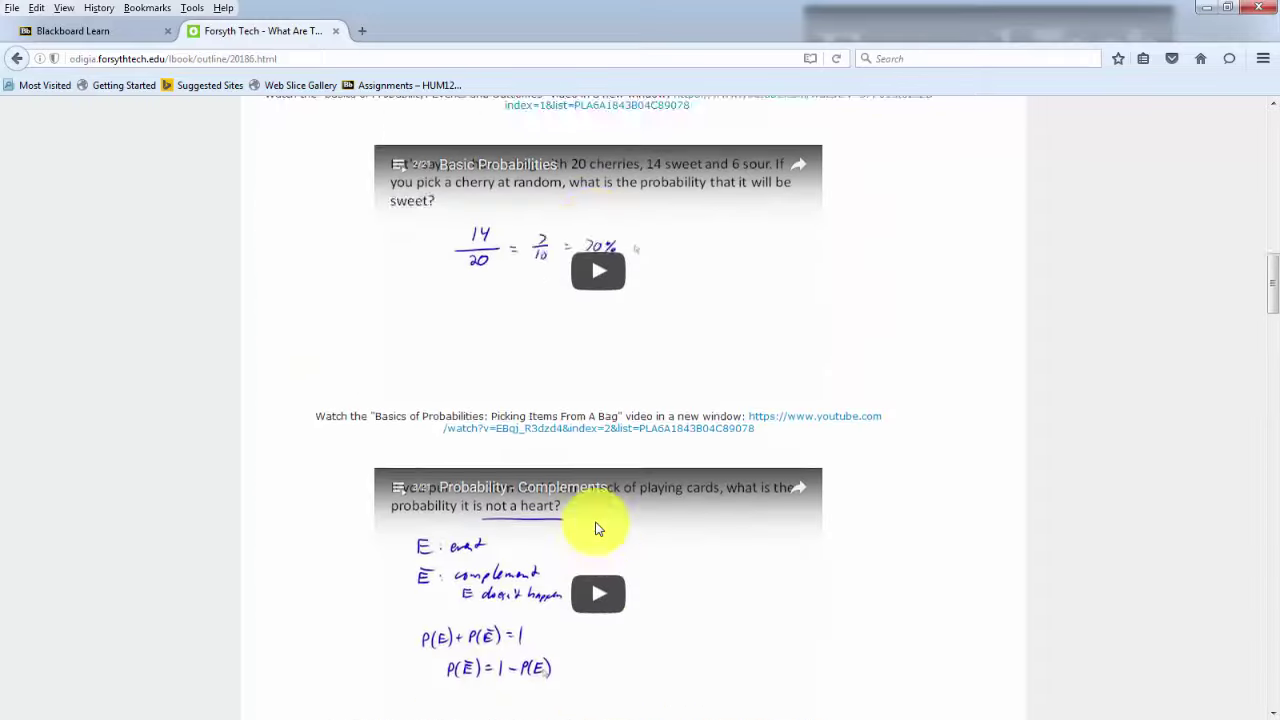
pyautogui.scroll(20, 597, 528)
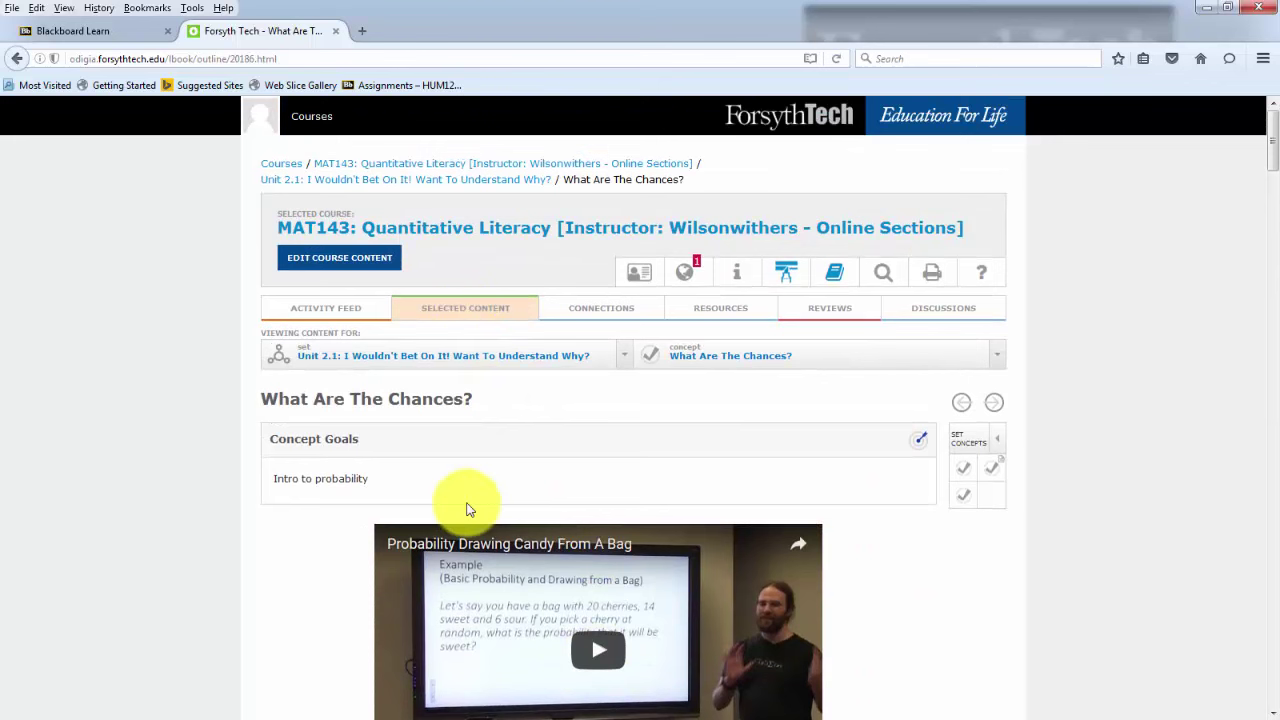
pyautogui.click(855, 308)
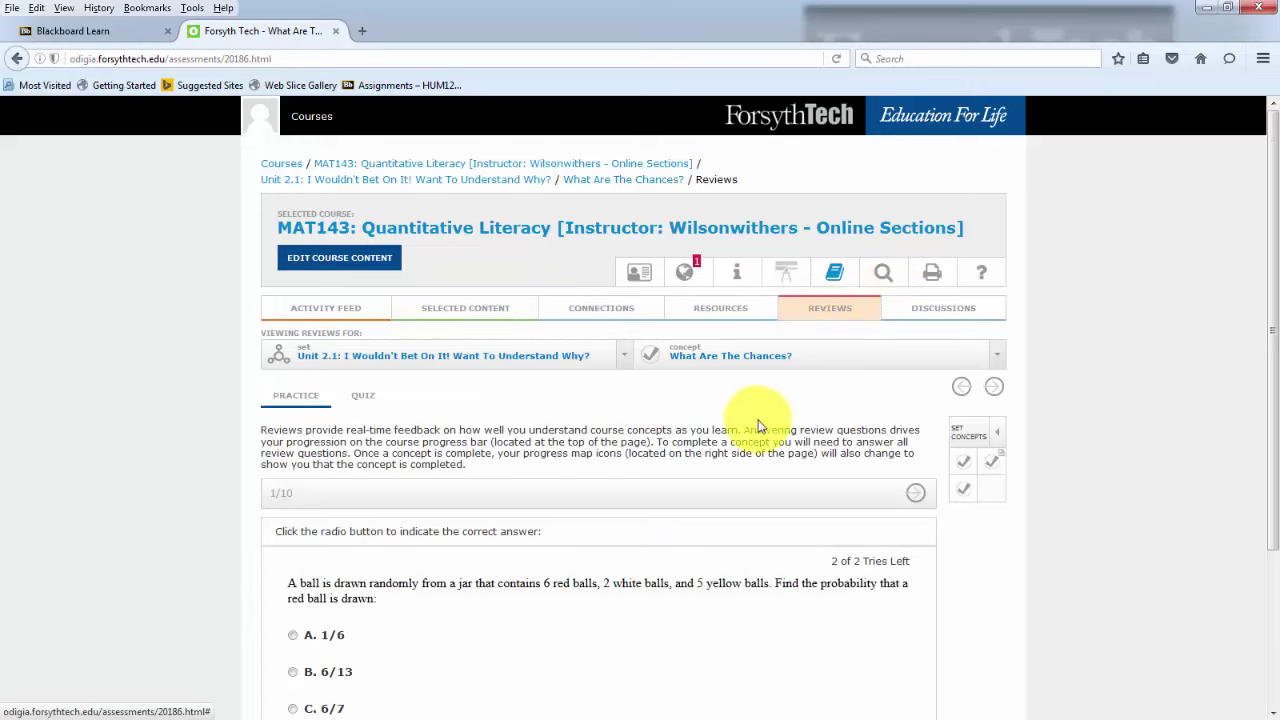
pyautogui.scroll(-3, 760, 390)
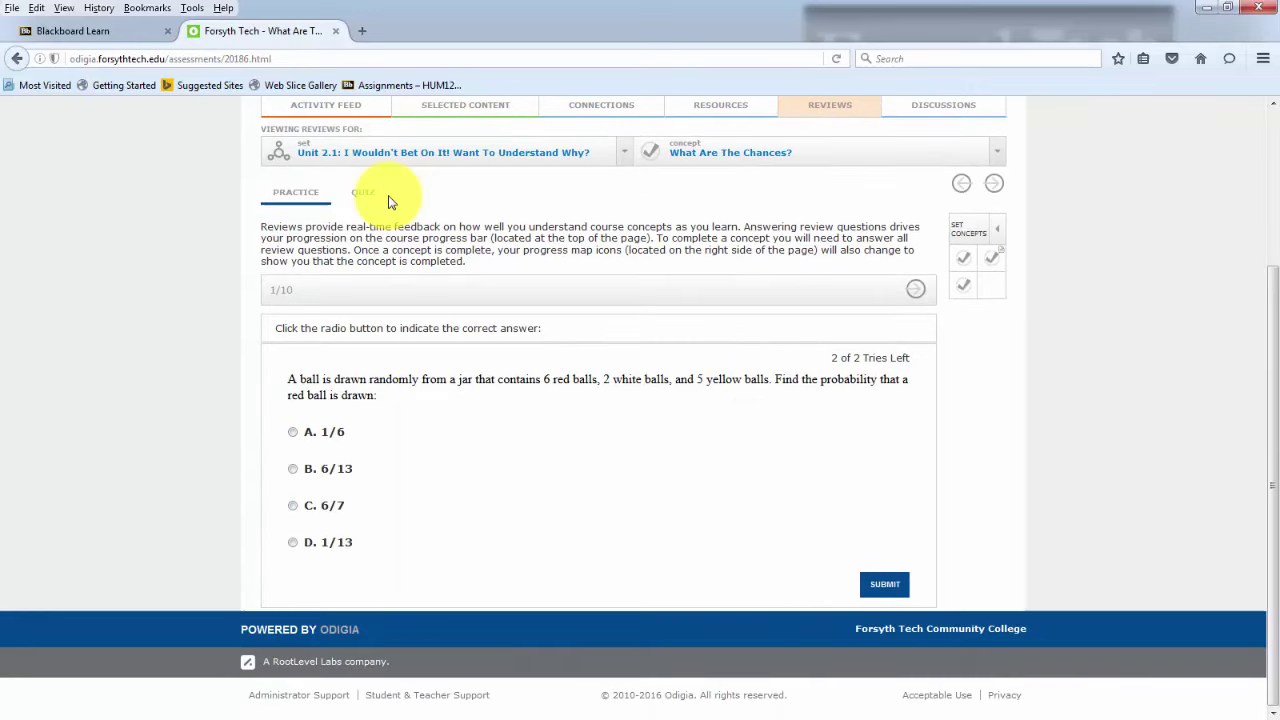
pyautogui.click(363, 192)
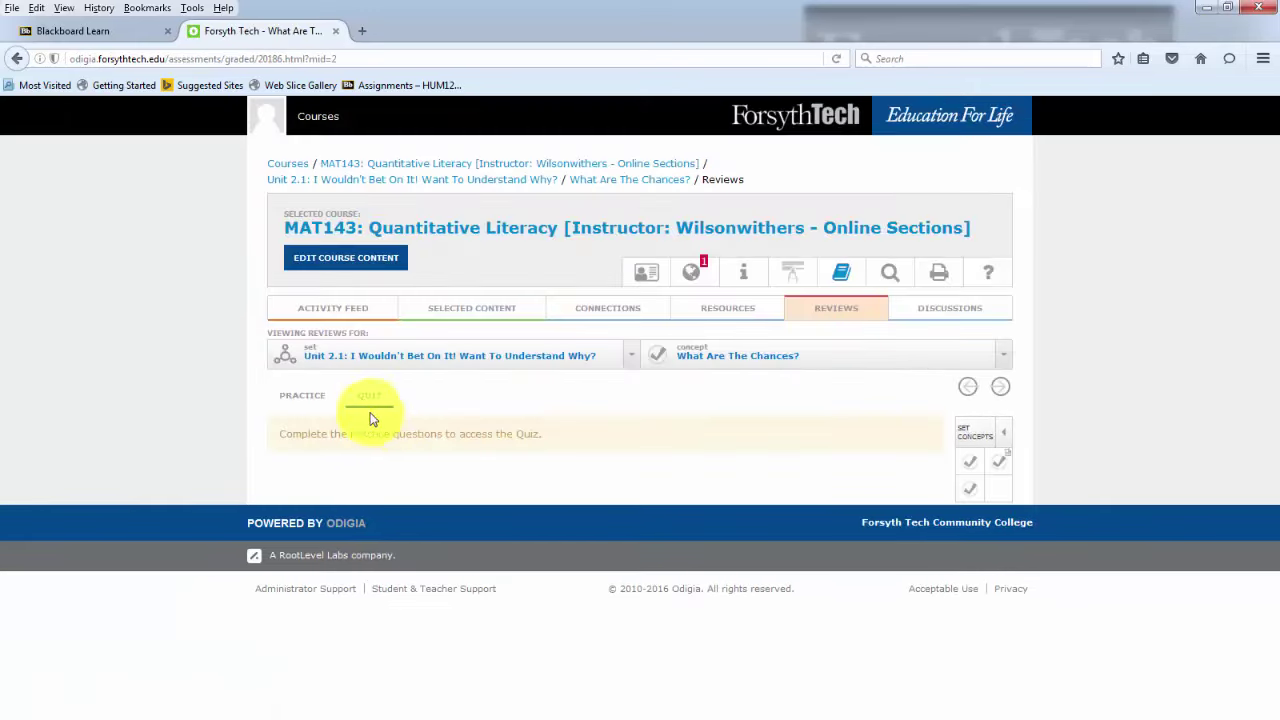
pyautogui.click(288, 402)
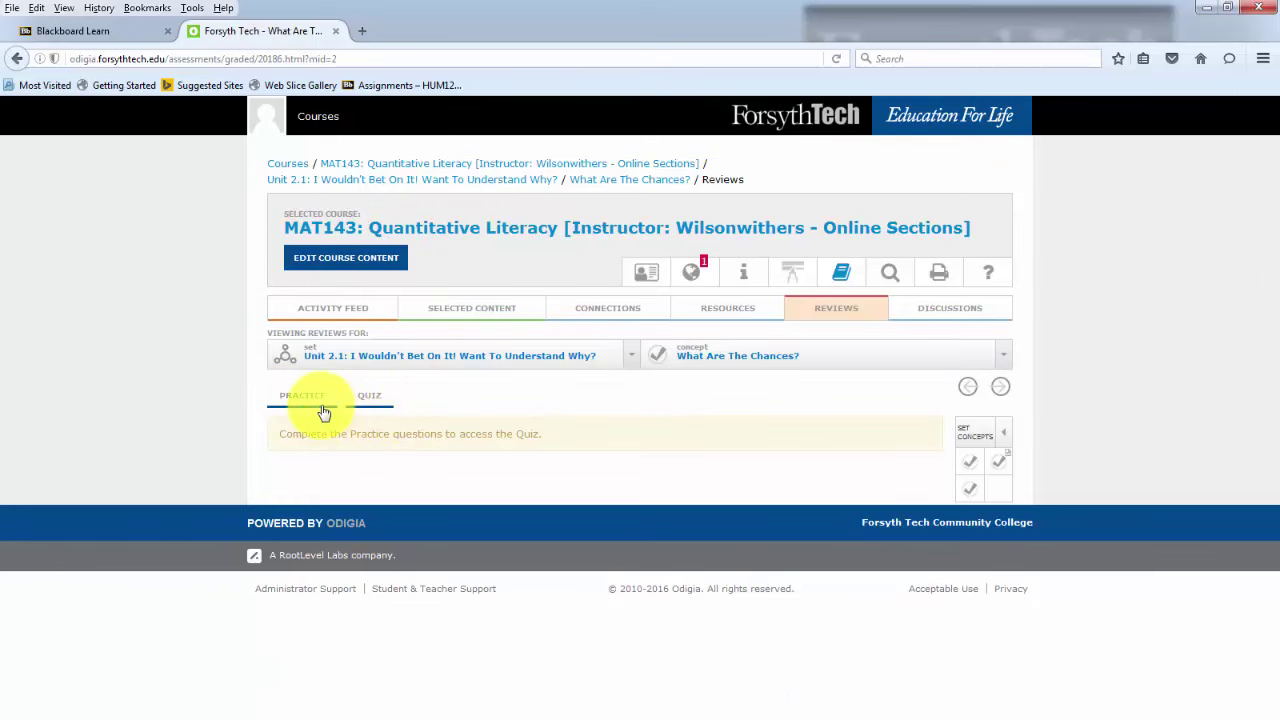
pyautogui.click(316, 401)
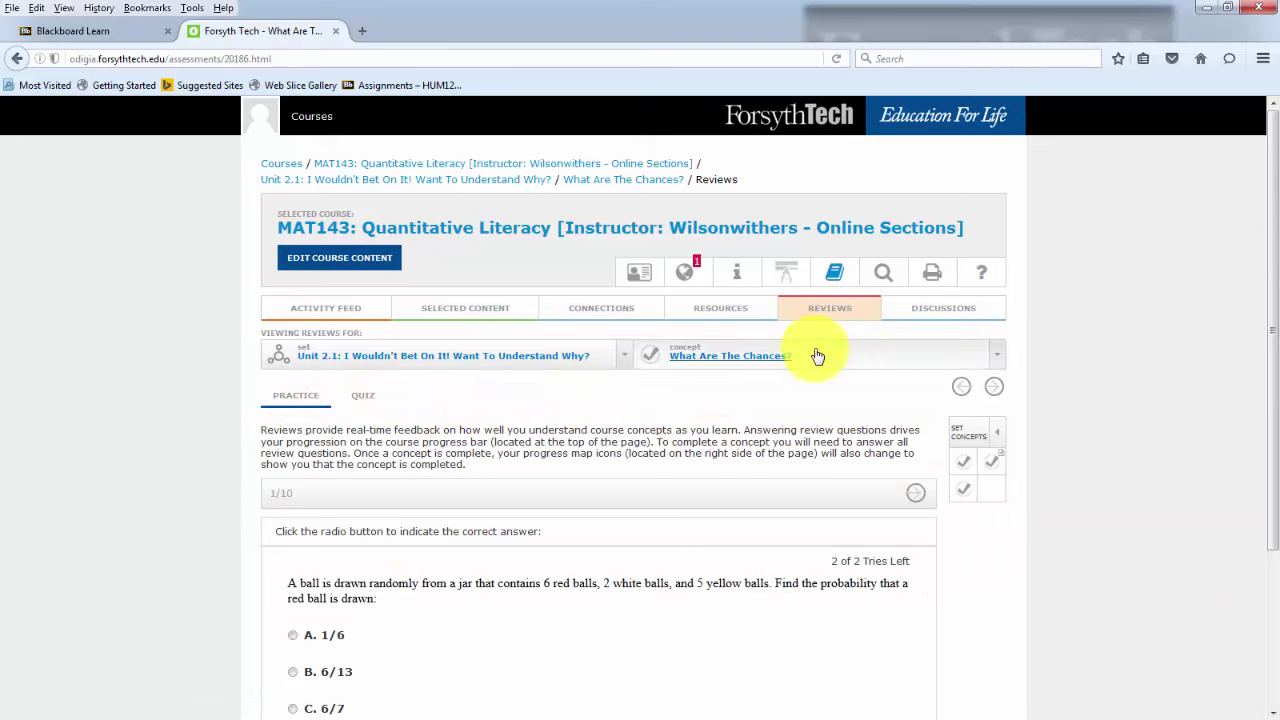
# Examine the extra videos, practice and reading resources of "What Are The Chances?" and return to the concept's content
pyautogui.click(743, 317)
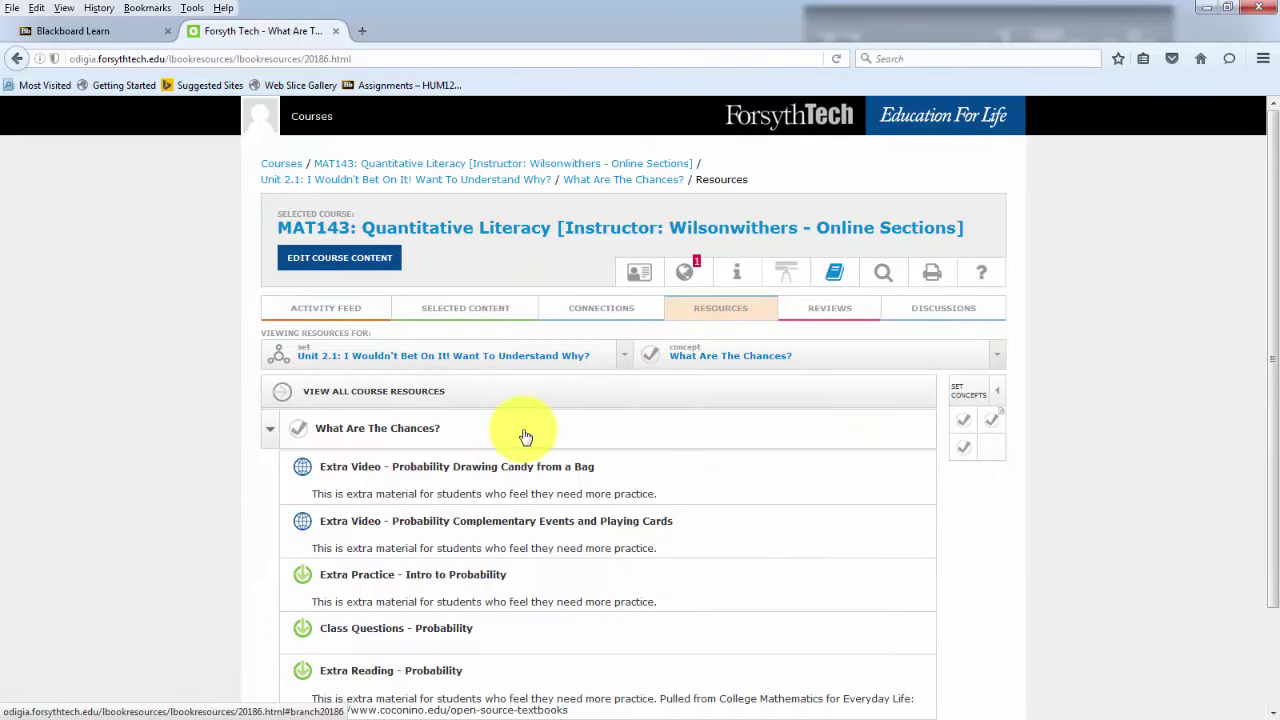
pyautogui.scroll(-2, 507, 450)
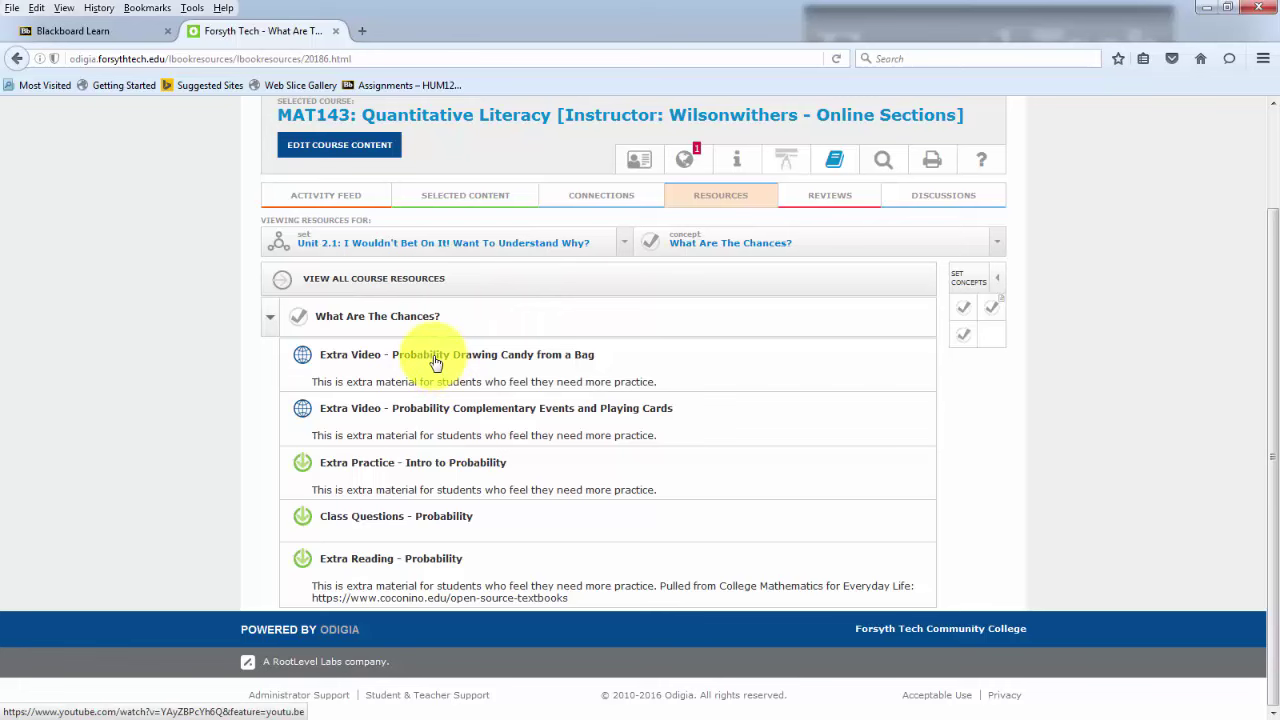
pyautogui.click(498, 198)
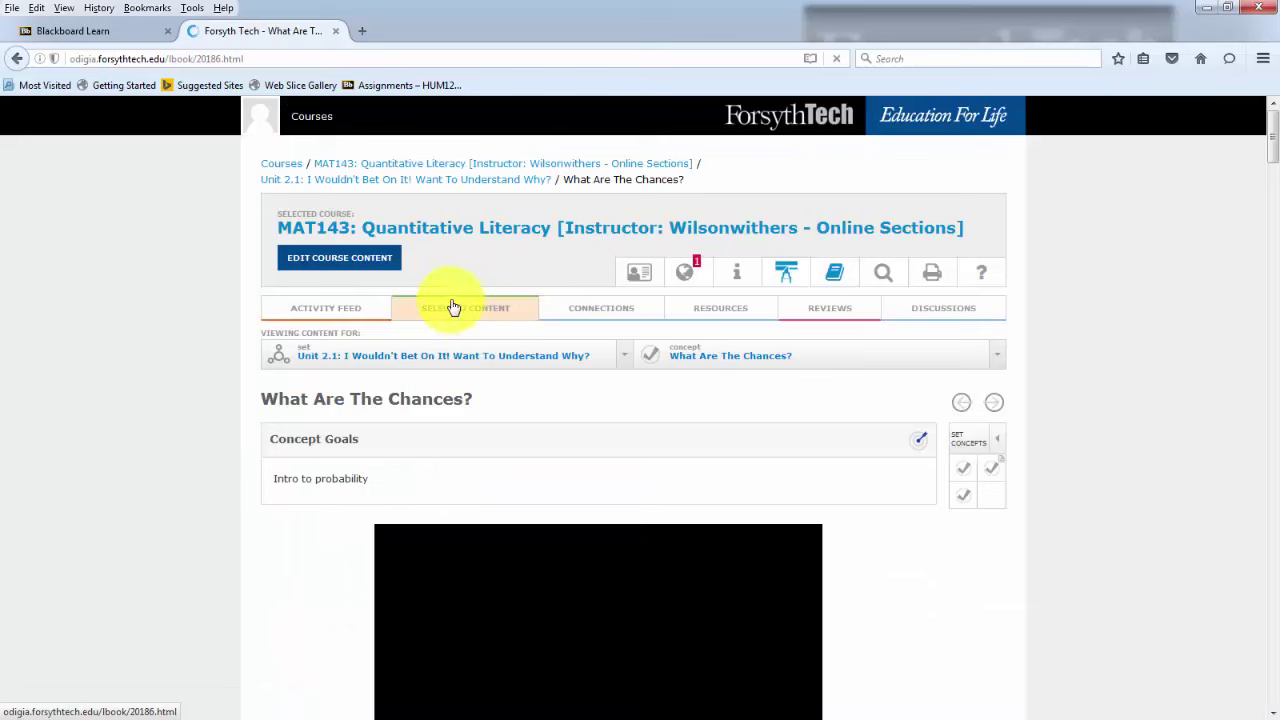
# Return to the course outline, expand Unit 2.4 and open the practice for "Who's The Real Leader Here?"
pyautogui.click(437, 228)
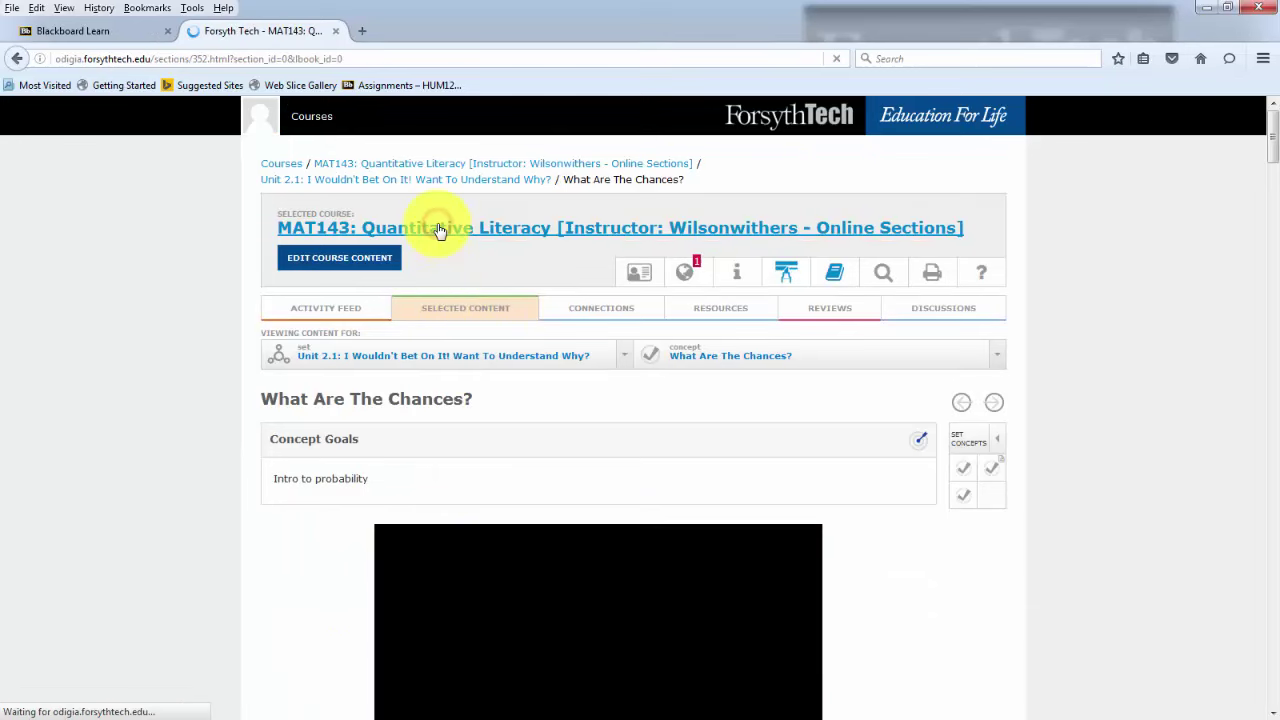
pyautogui.scroll(-5, 538, 400)
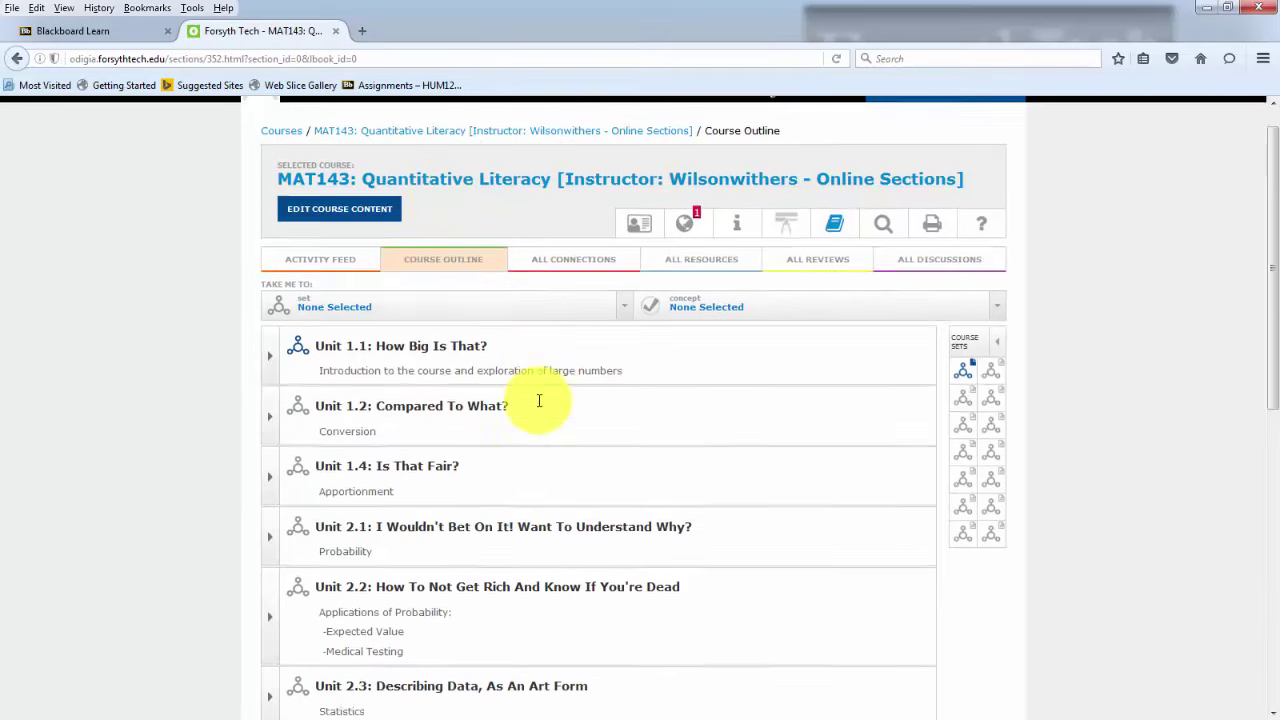
pyautogui.click(276, 530)
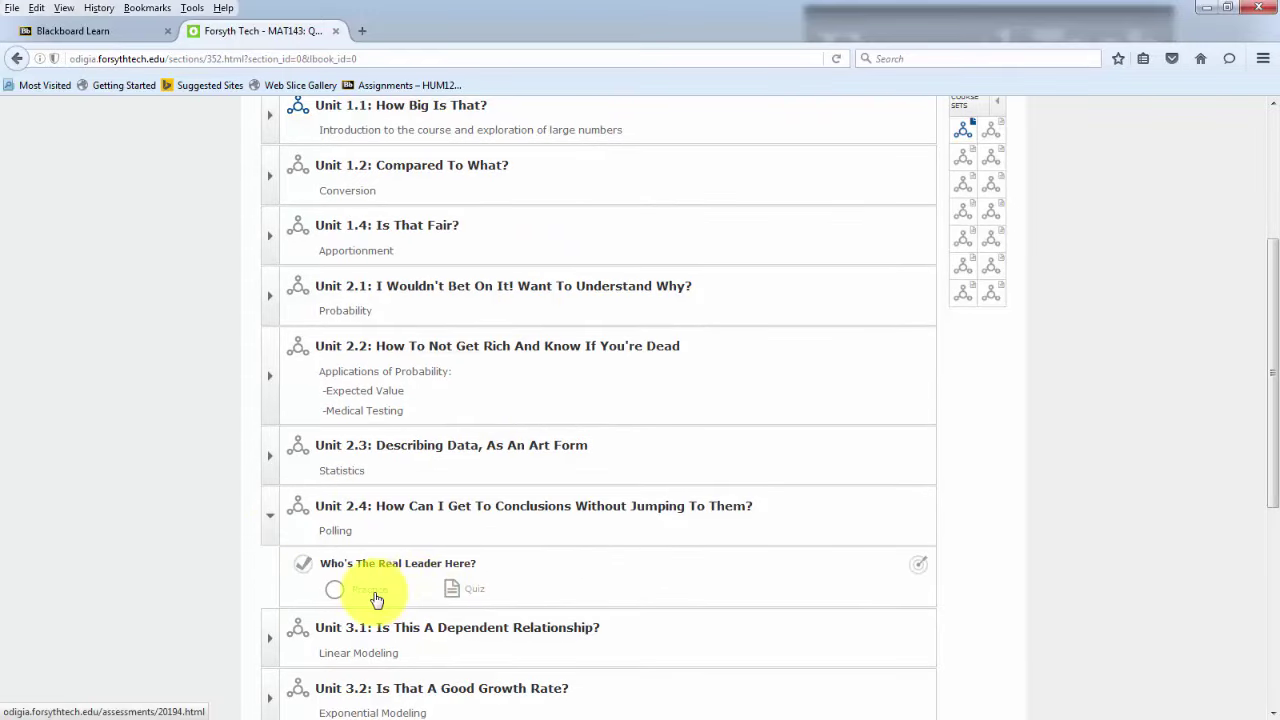
pyautogui.click(373, 596)
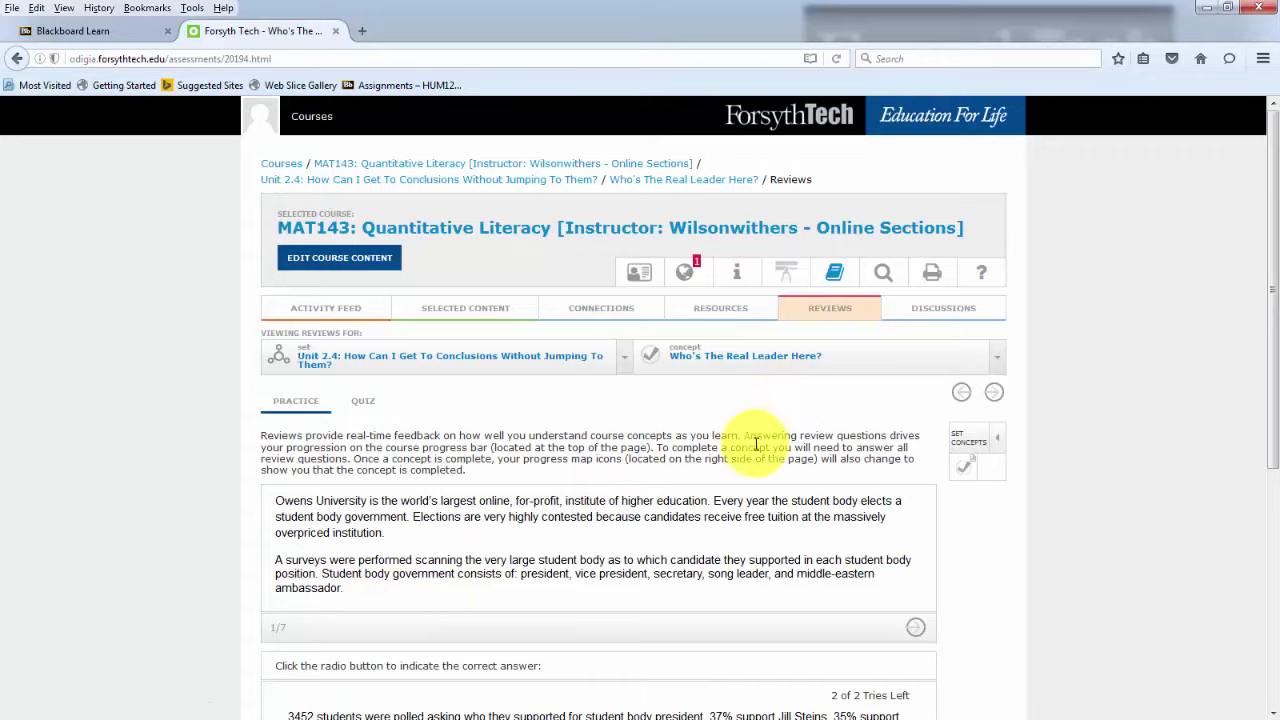
# Read the first practice question of "Who's The Real Leader Here?", highlight the quiz page's access notice and return to the practice
pyautogui.scroll(-5, 757, 443)
pyautogui.scroll(4, 754, 453)
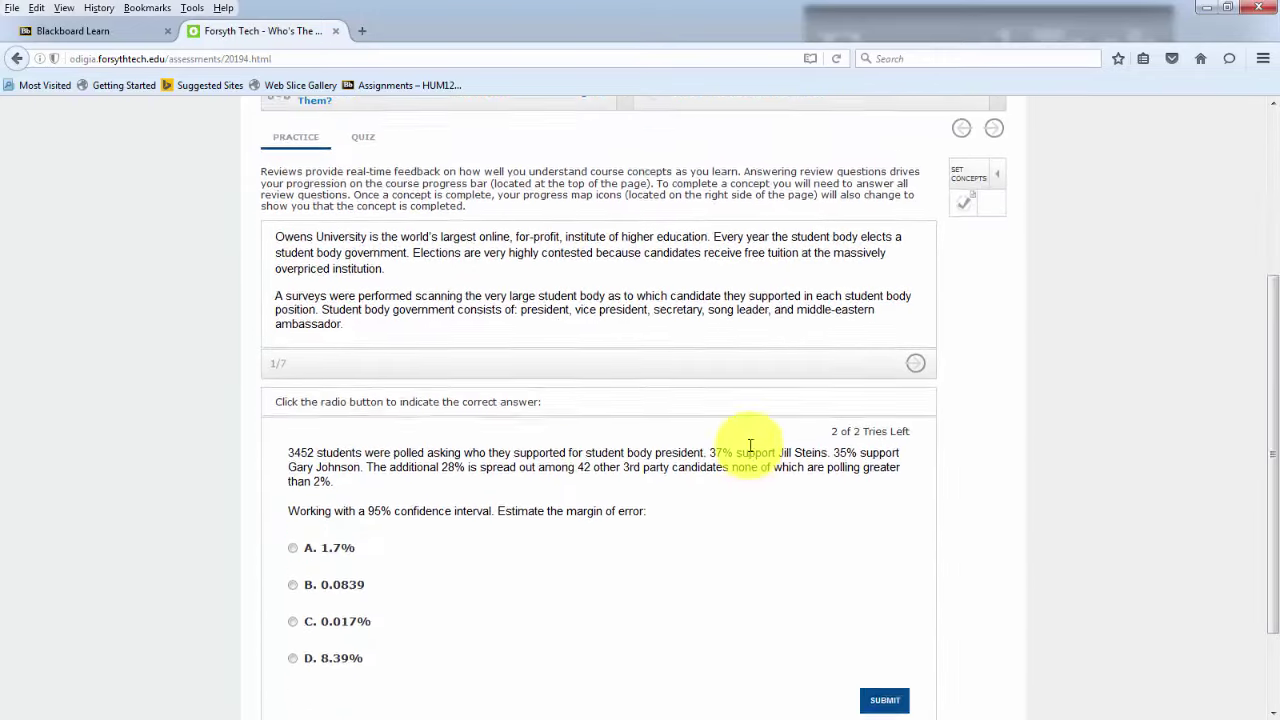
pyautogui.click(371, 228)
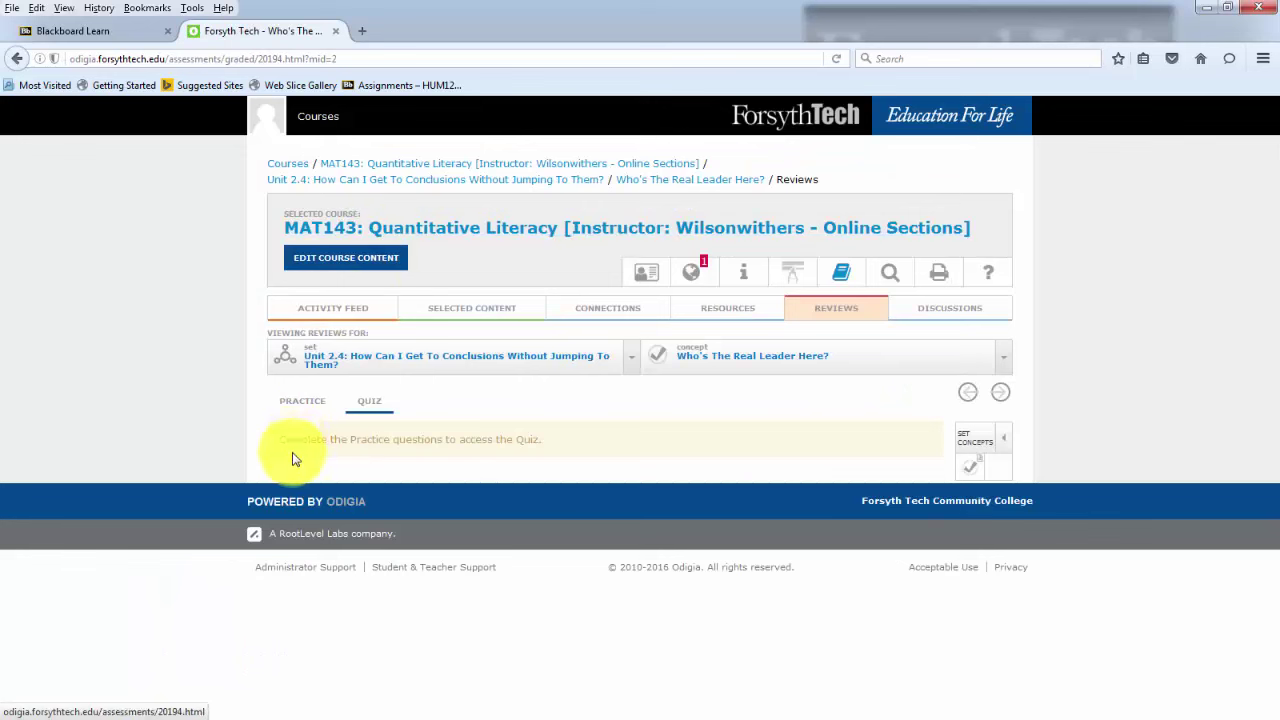
pyautogui.moveTo(282, 444); pyautogui.dragTo(545, 452)
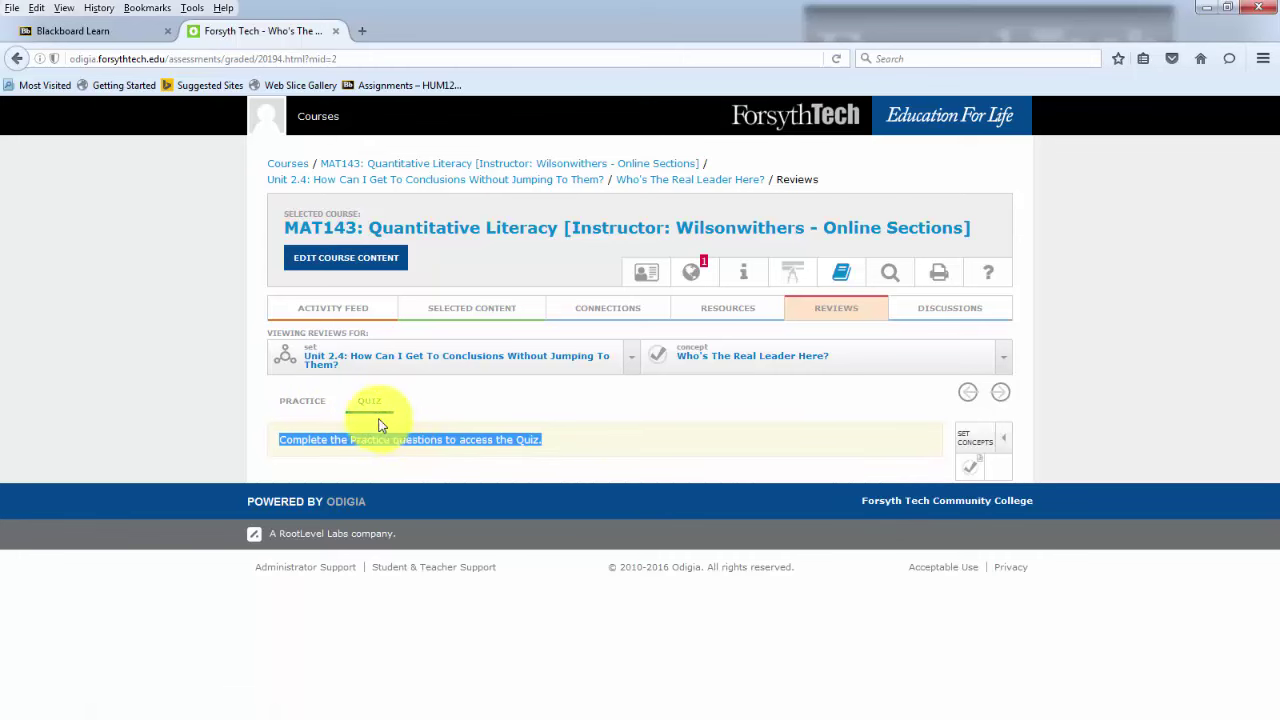
pyautogui.click(308, 409)
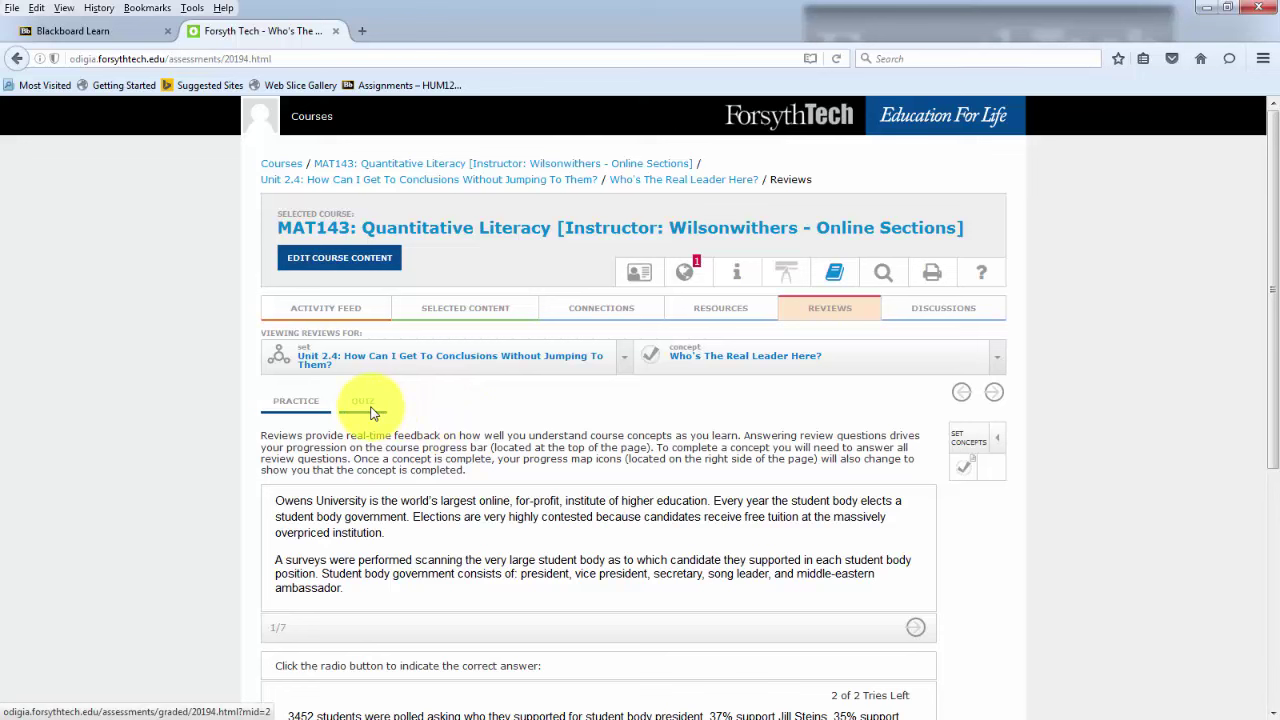
# Switch the reviews to Unit 1.1: How Big Is That? and its "What is Quantitative Literacy?" concept
pyautogui.click(624, 360)
pyautogui.click(626, 363)
pyautogui.click(624, 360)
pyautogui.click(587, 409)
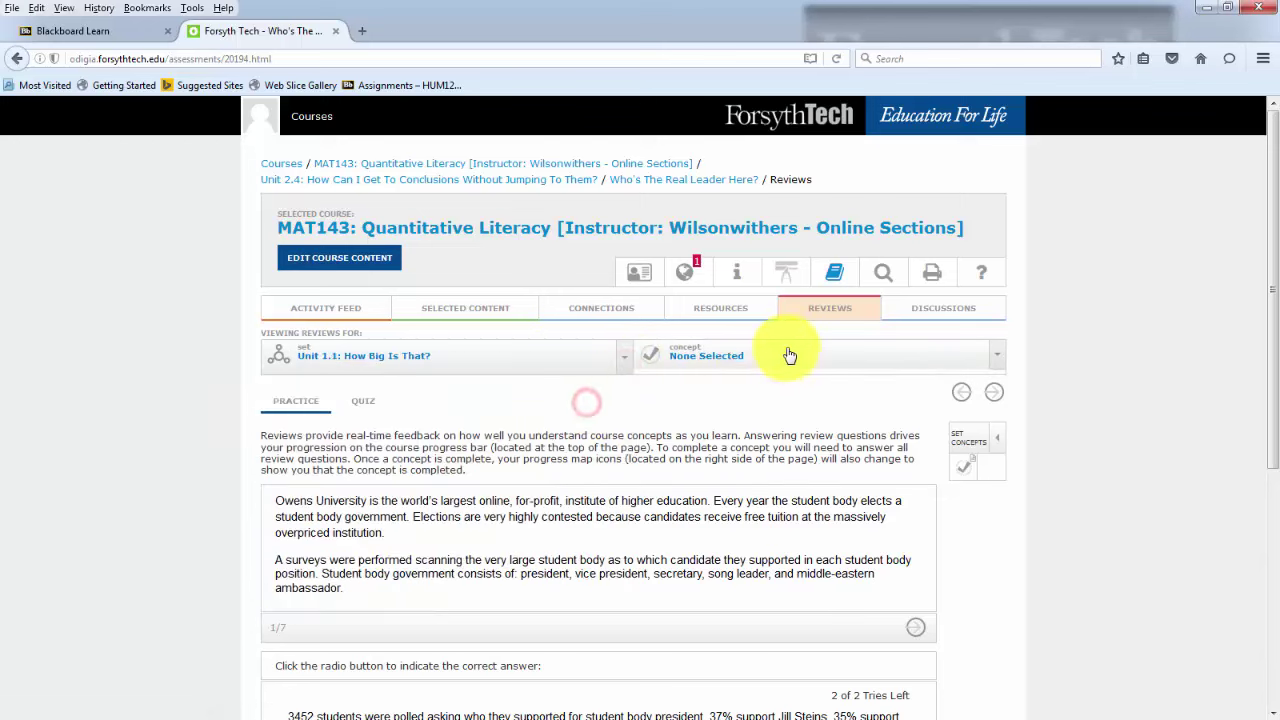
pyautogui.click(786, 355)
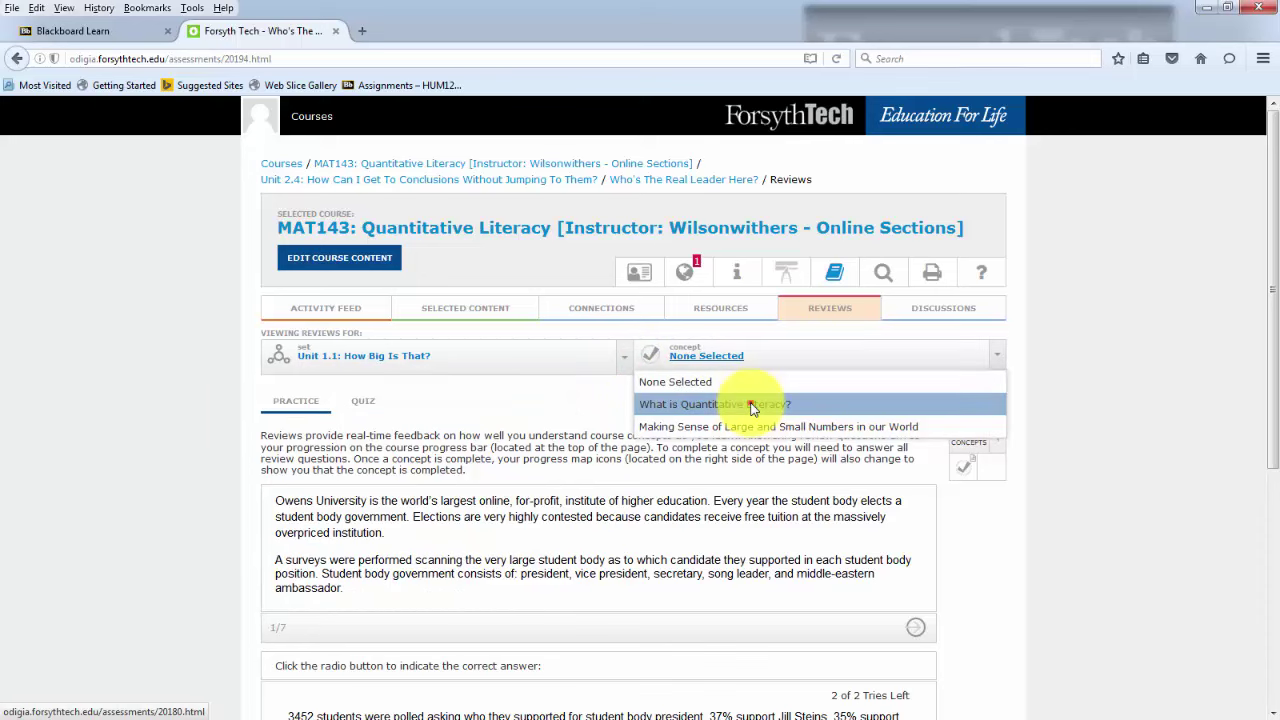
pyautogui.click(752, 408)
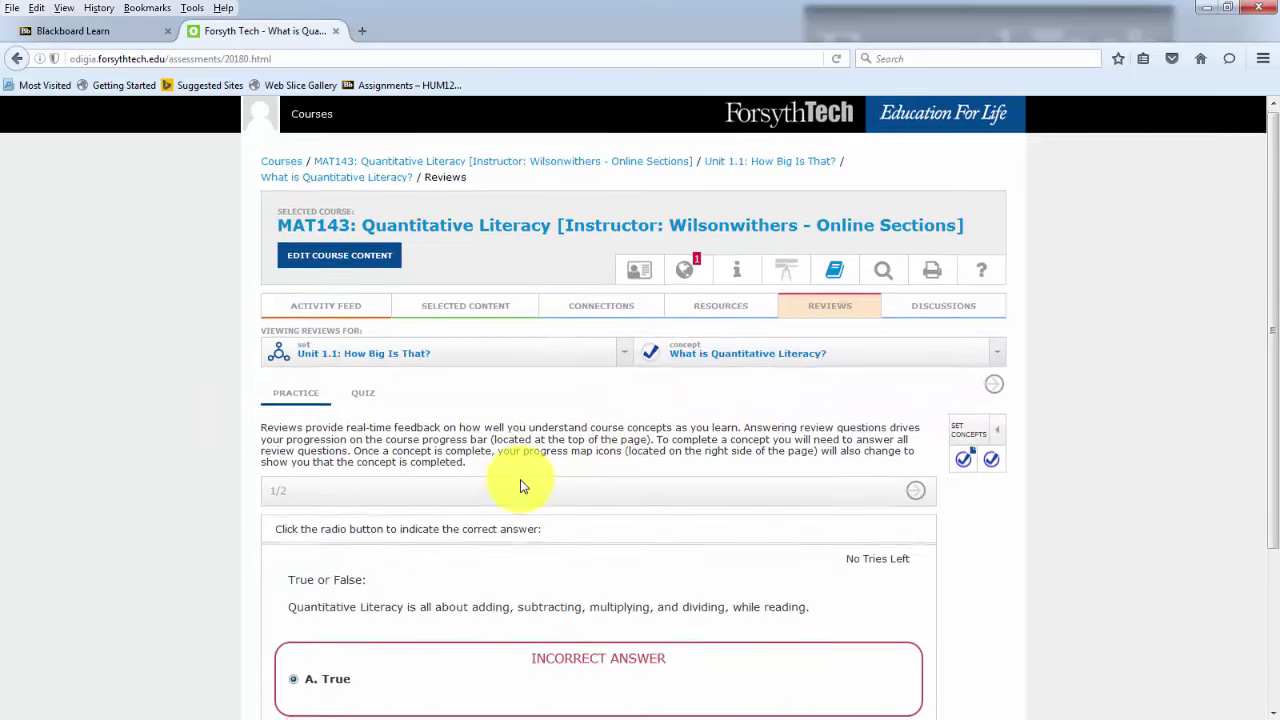
# Review both answered practice questions of the "What is Quantitative Literacy?" concept
pyautogui.scroll(-3, 520, 487)
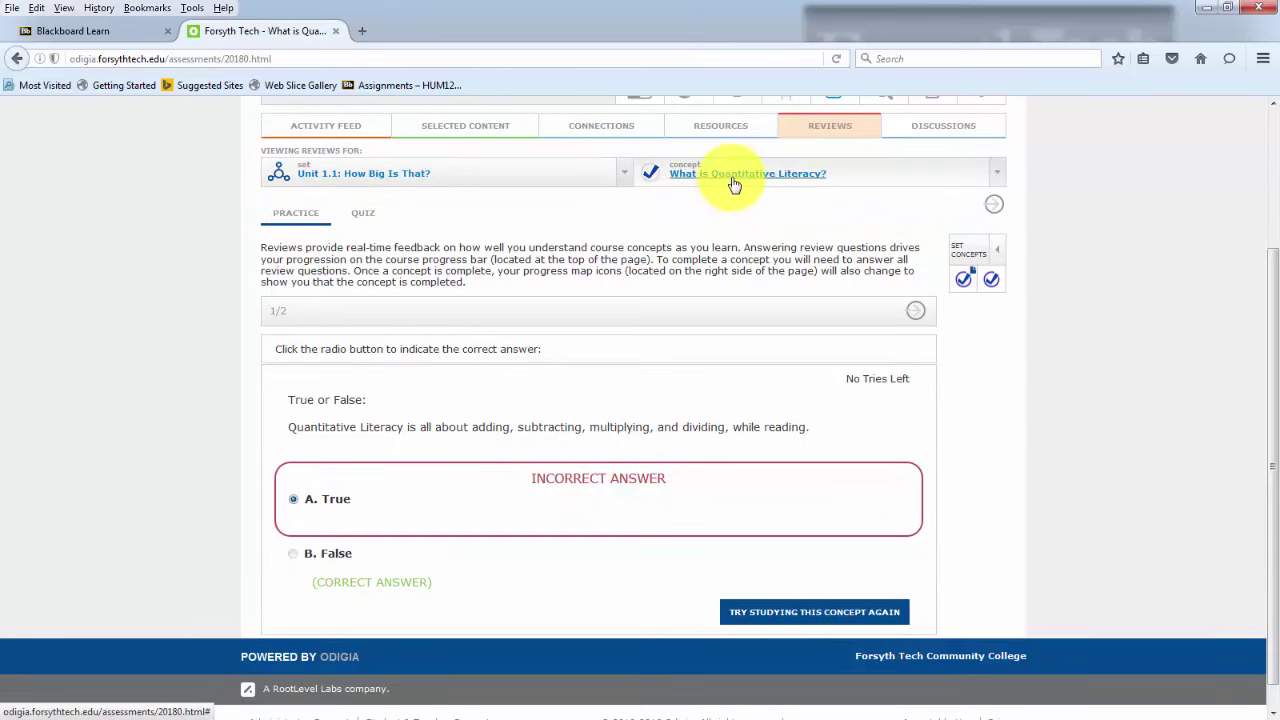
pyautogui.click(915, 314)
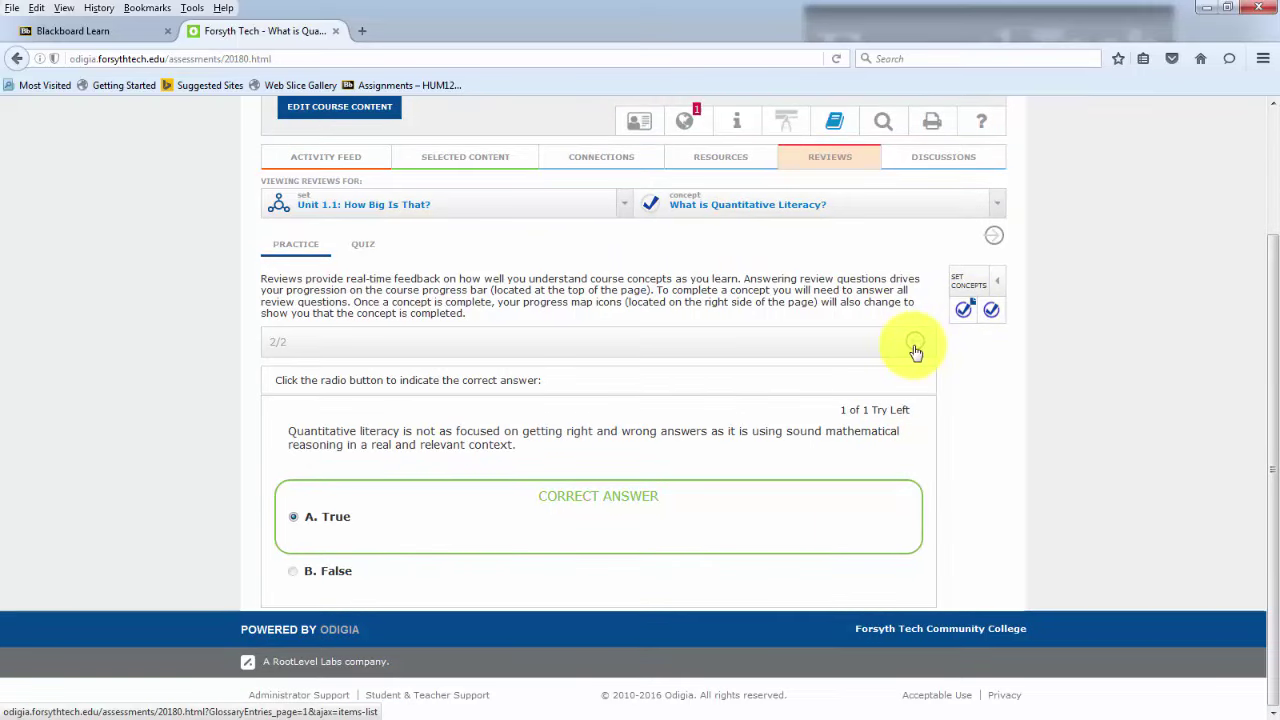
pyautogui.click(914, 345)
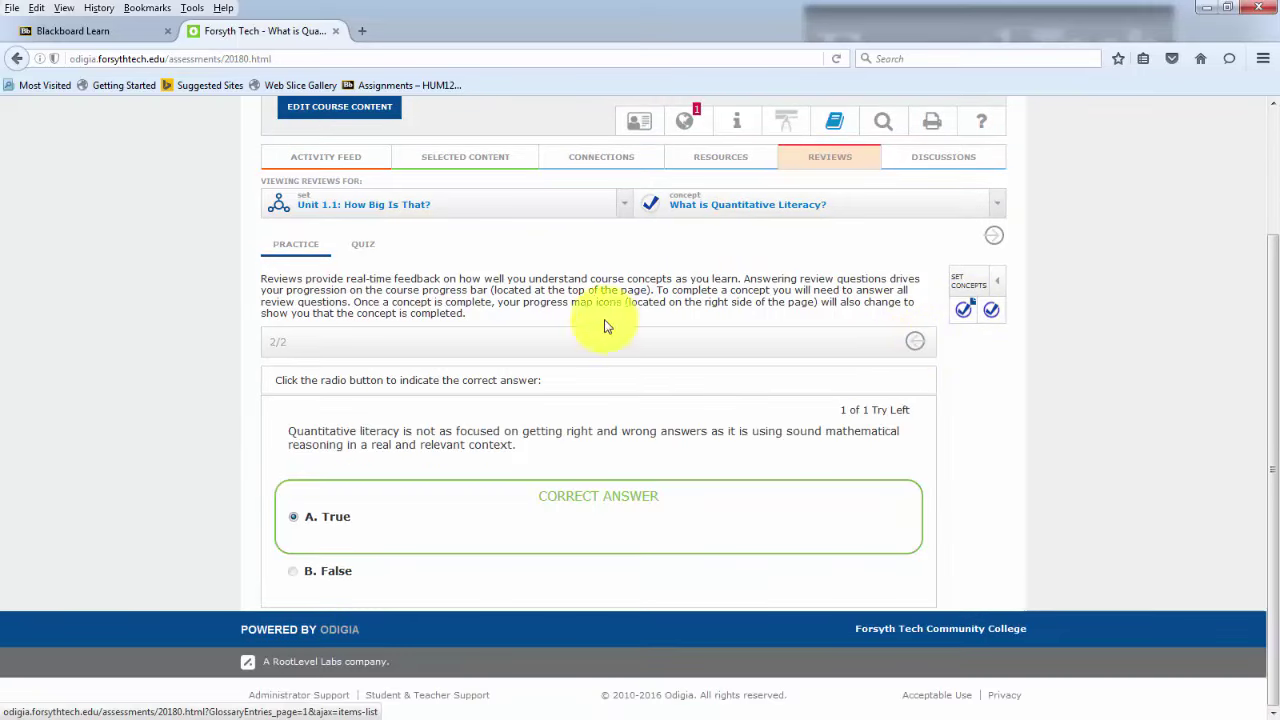
# Open the submitted quiz of "What is Quantitative Literacy?" and highlight its submission notice and grade
pyautogui.click(357, 248)
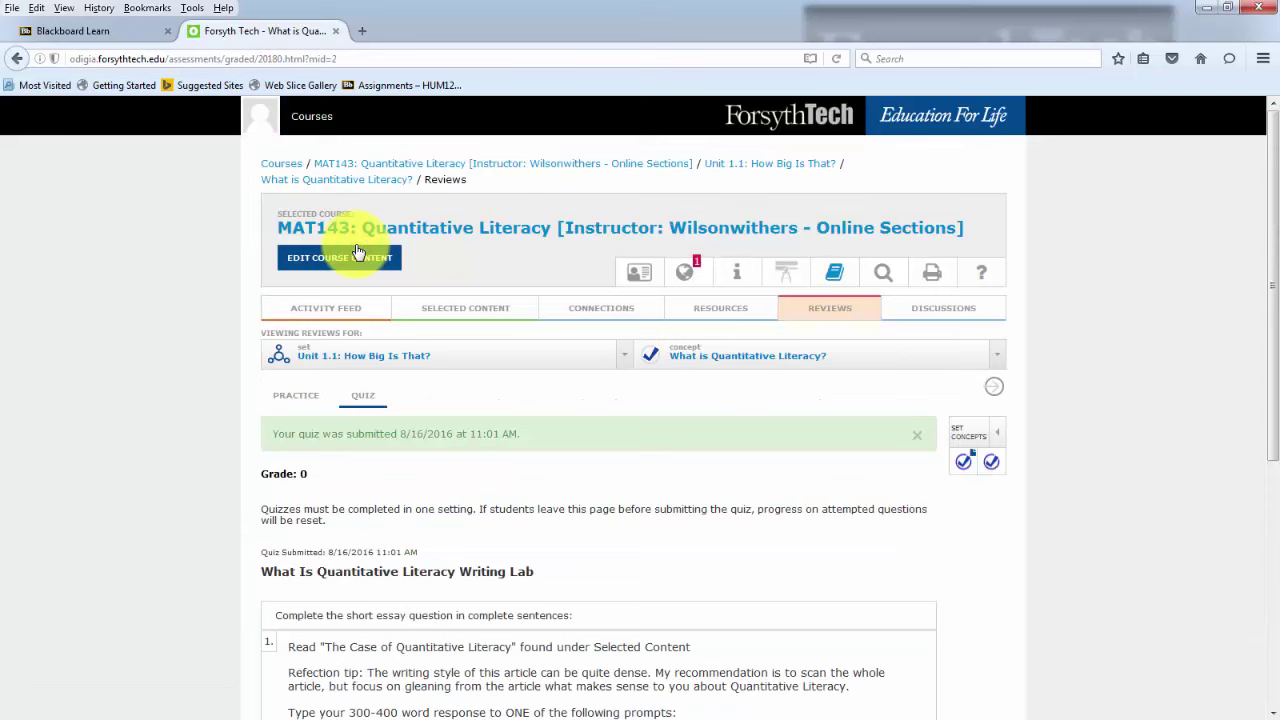
pyautogui.scroll(-1, 406, 375)
pyautogui.scroll(-2, 406, 375)
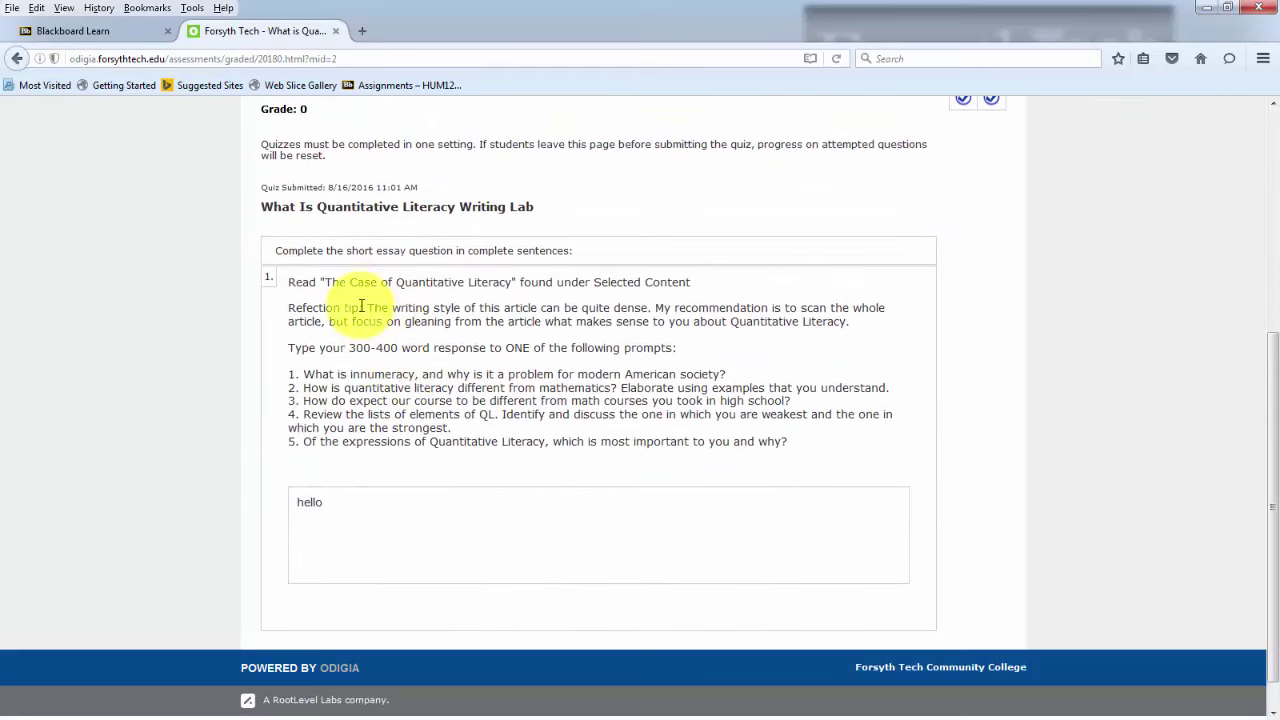
pyautogui.moveTo(313, 112); pyautogui.dragTo(251, 114)
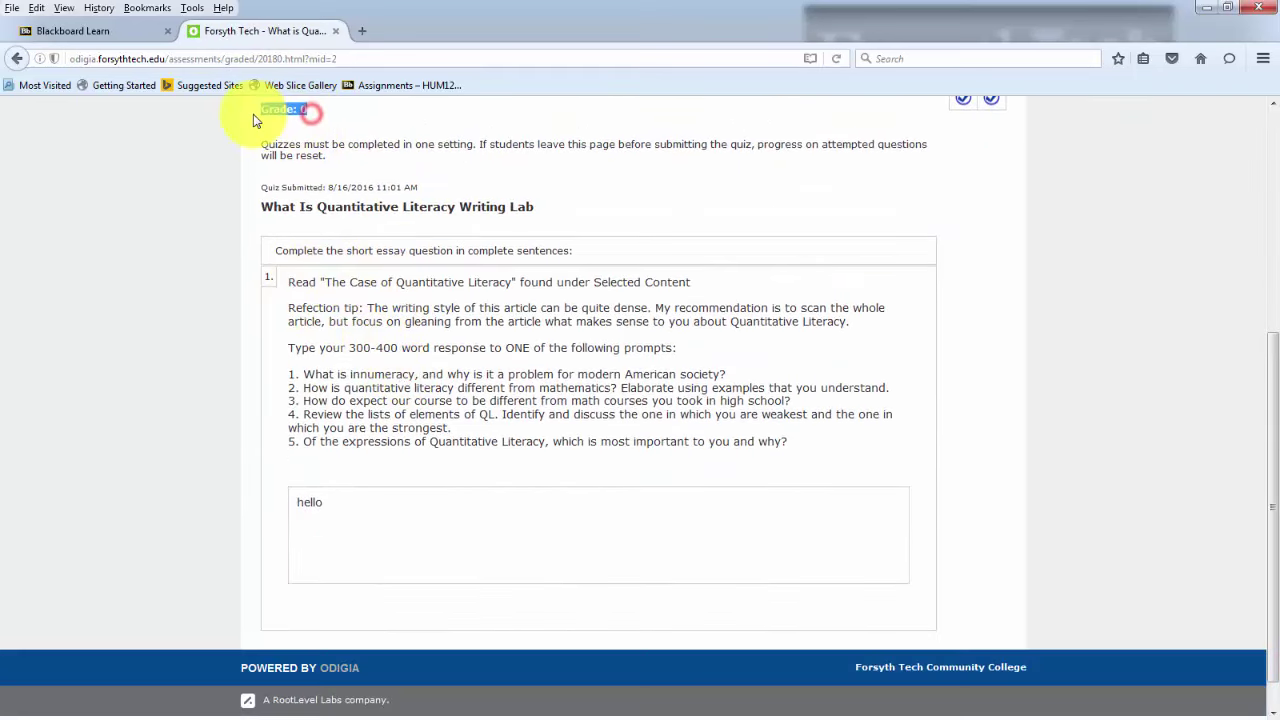
pyautogui.scroll(1, 343, 400)
pyautogui.scroll(1, 367, 316)
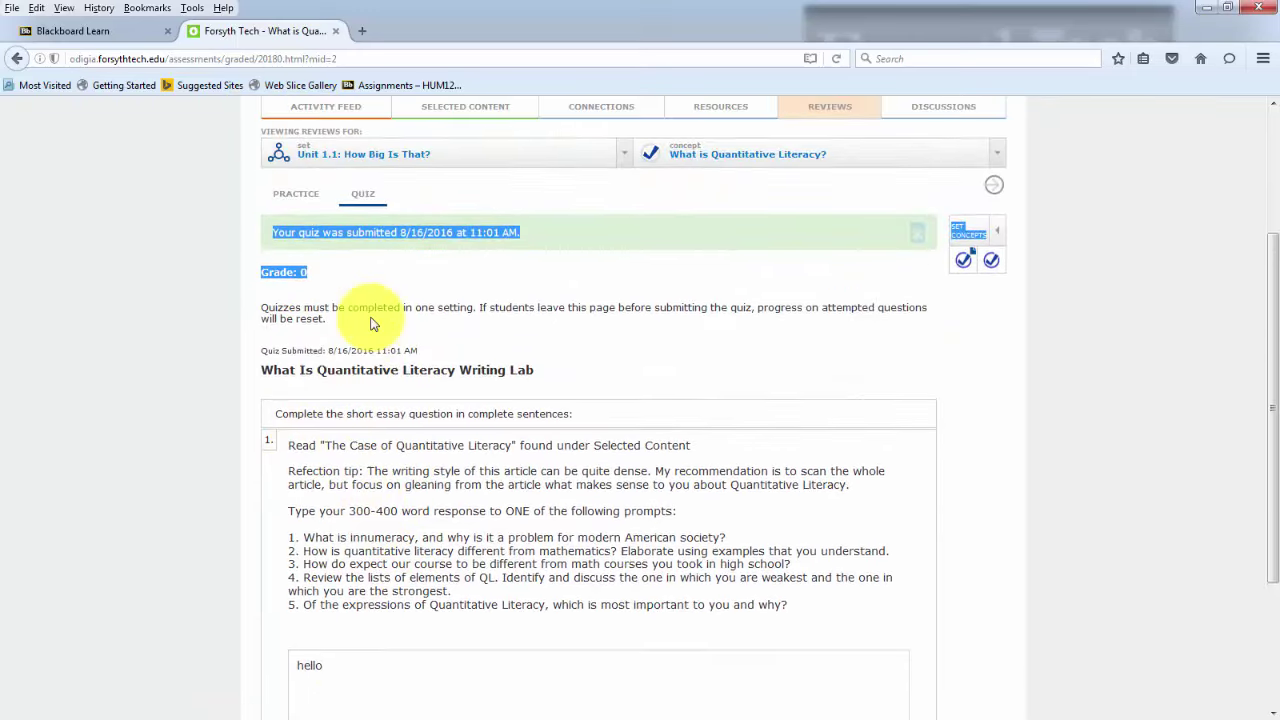
# Highlight the quiz's "What Is Quantitative Literacy Writing Lab" title and the submitted essay answer "hello"
pyautogui.scroll(-1, 369, 325)
pyautogui.moveTo(267, 303); pyautogui.dragTo(532, 294)
pyautogui.scroll(-1, 505, 398)
pyautogui.scroll(-1, 503, 410)
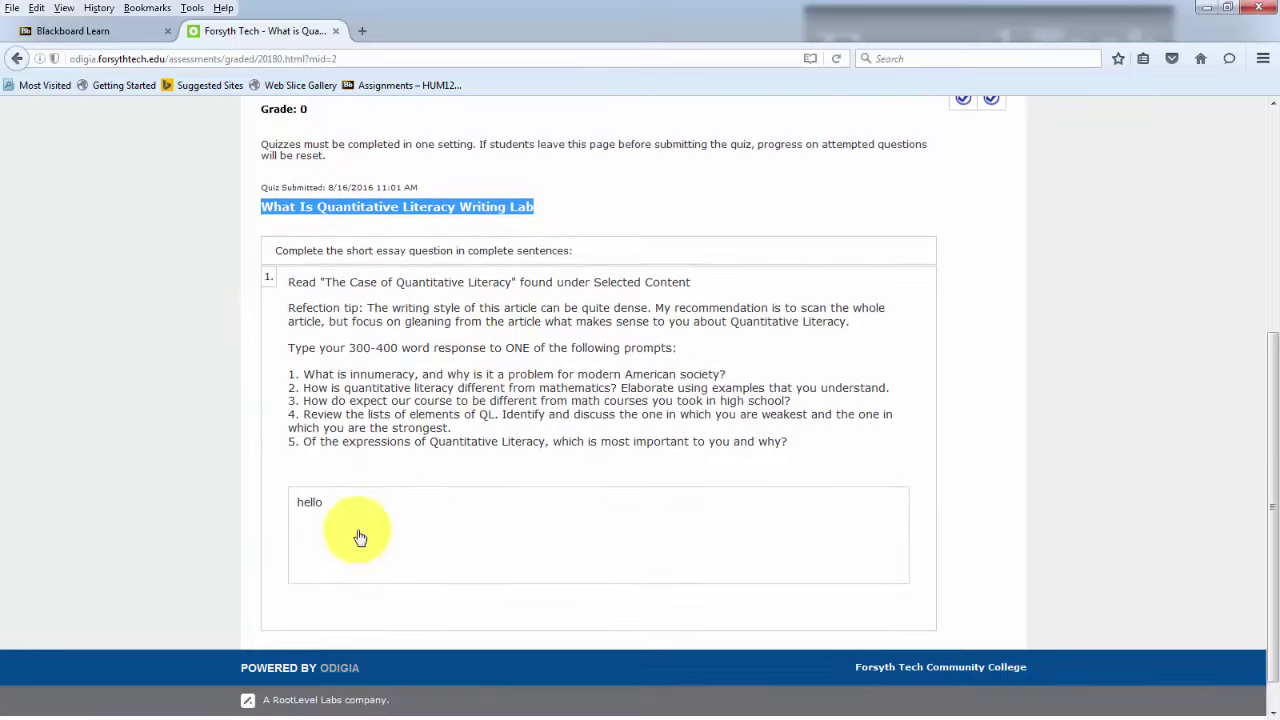
pyautogui.click(357, 514)
pyautogui.moveTo(322, 508); pyautogui.dragTo(286, 506)
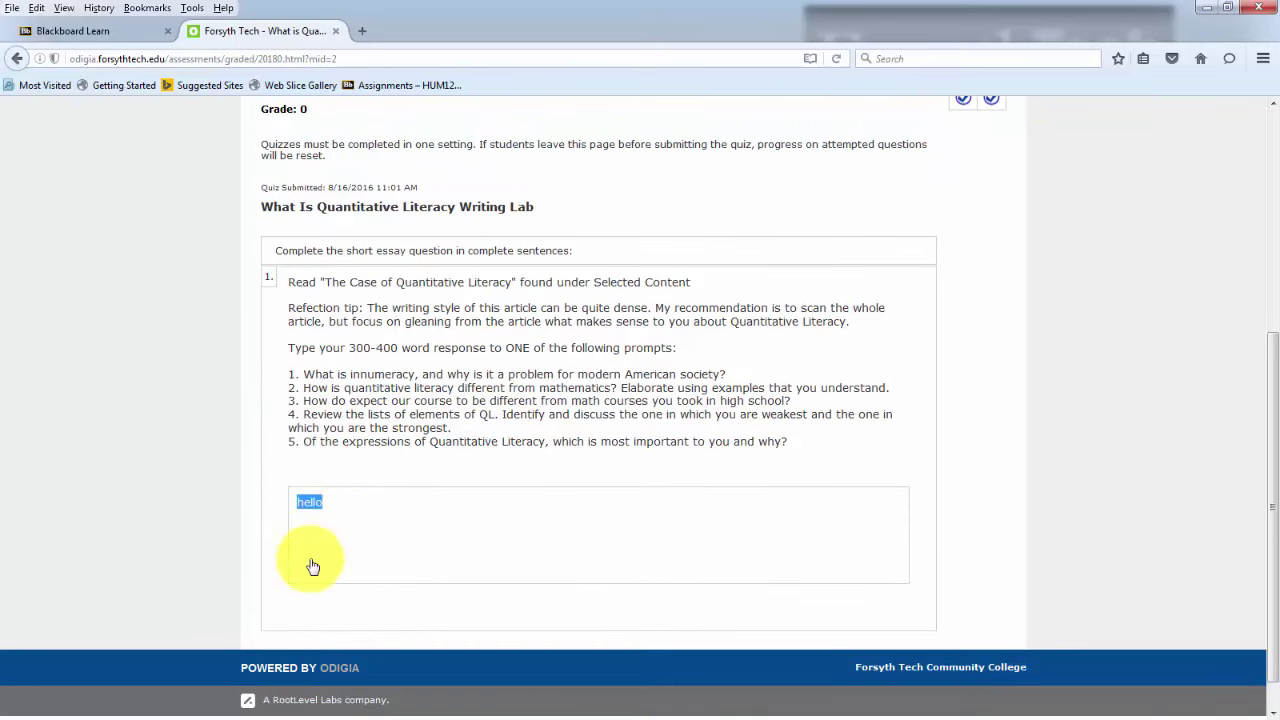
pyautogui.scroll(4, 357, 486)
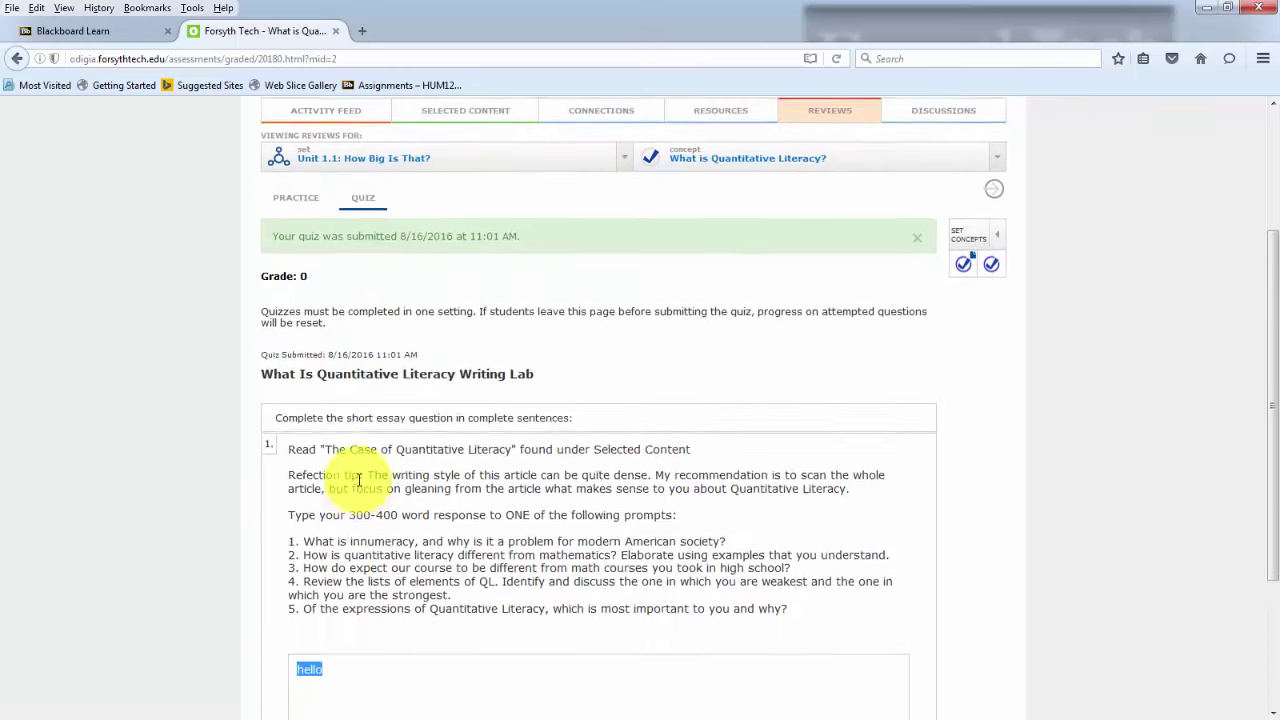
# Return to the course outline, expand Units 1.2 and 1.4 to examine their practices and quizzes, and look over the remaining units
pyautogui.click(431, 237)
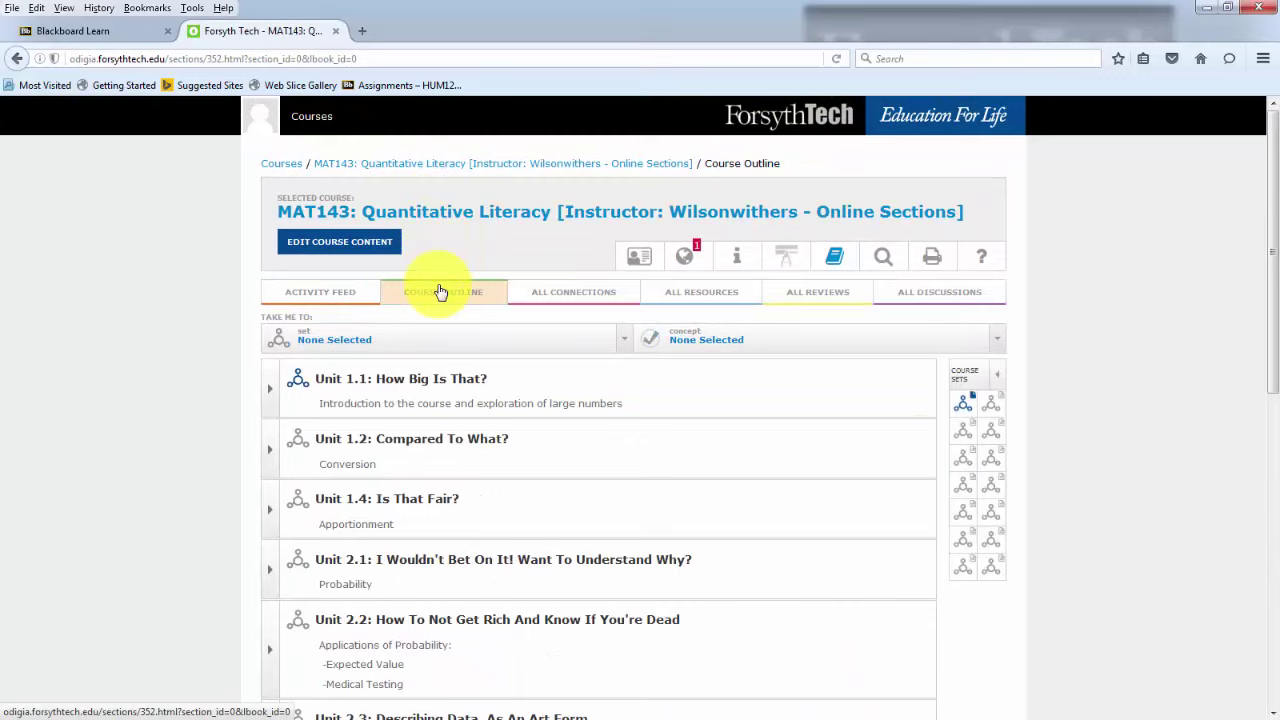
pyautogui.scroll(-2, 312, 266)
pyautogui.click(271, 268)
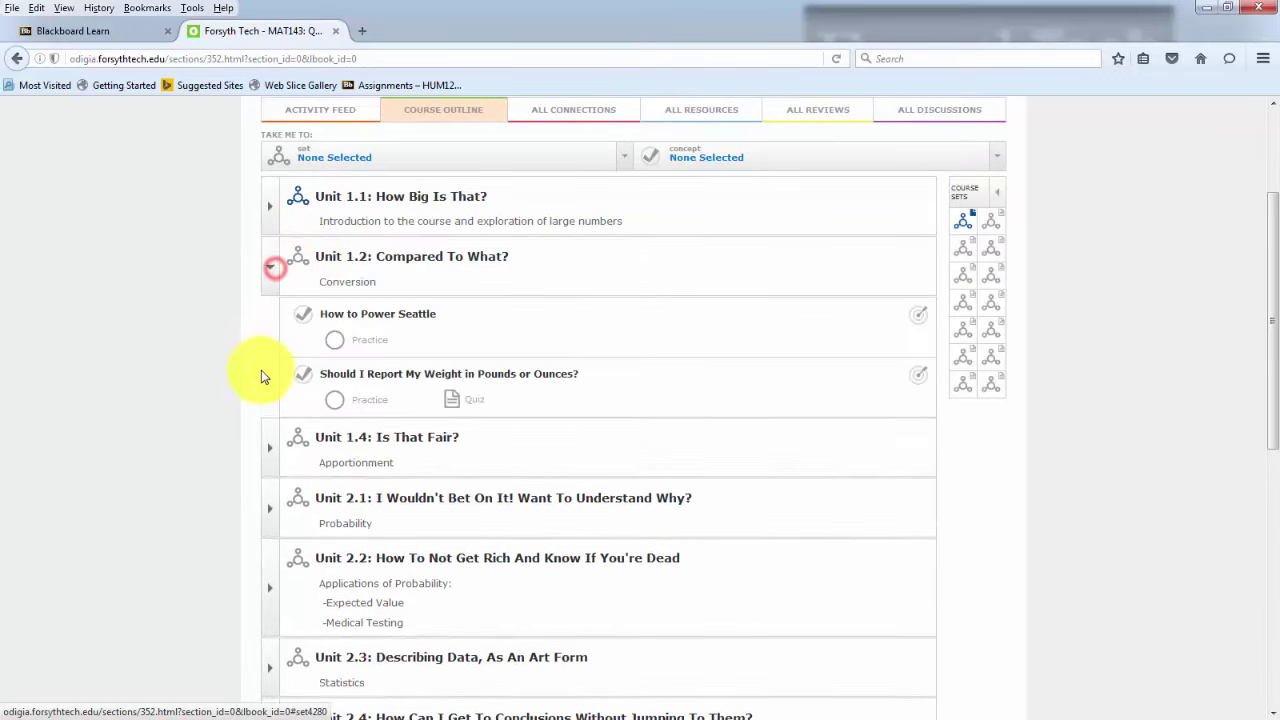
pyautogui.click(268, 452)
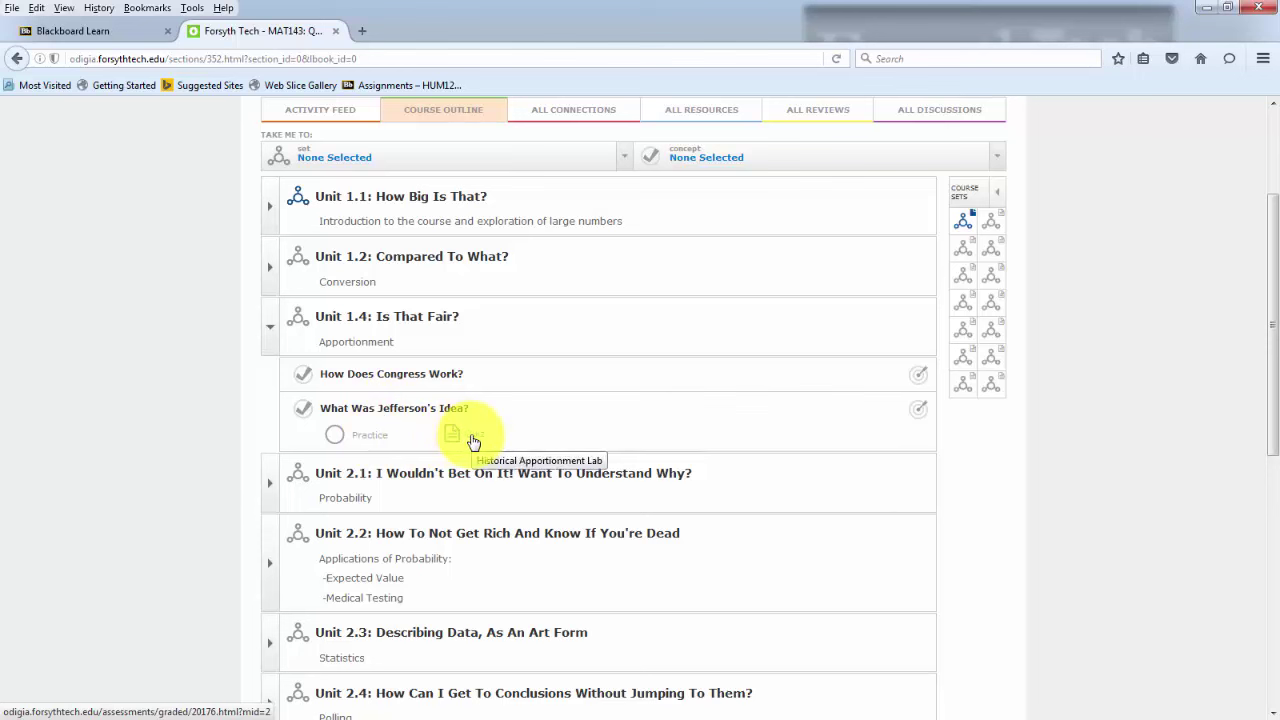
pyautogui.scroll(-10, 474, 442)
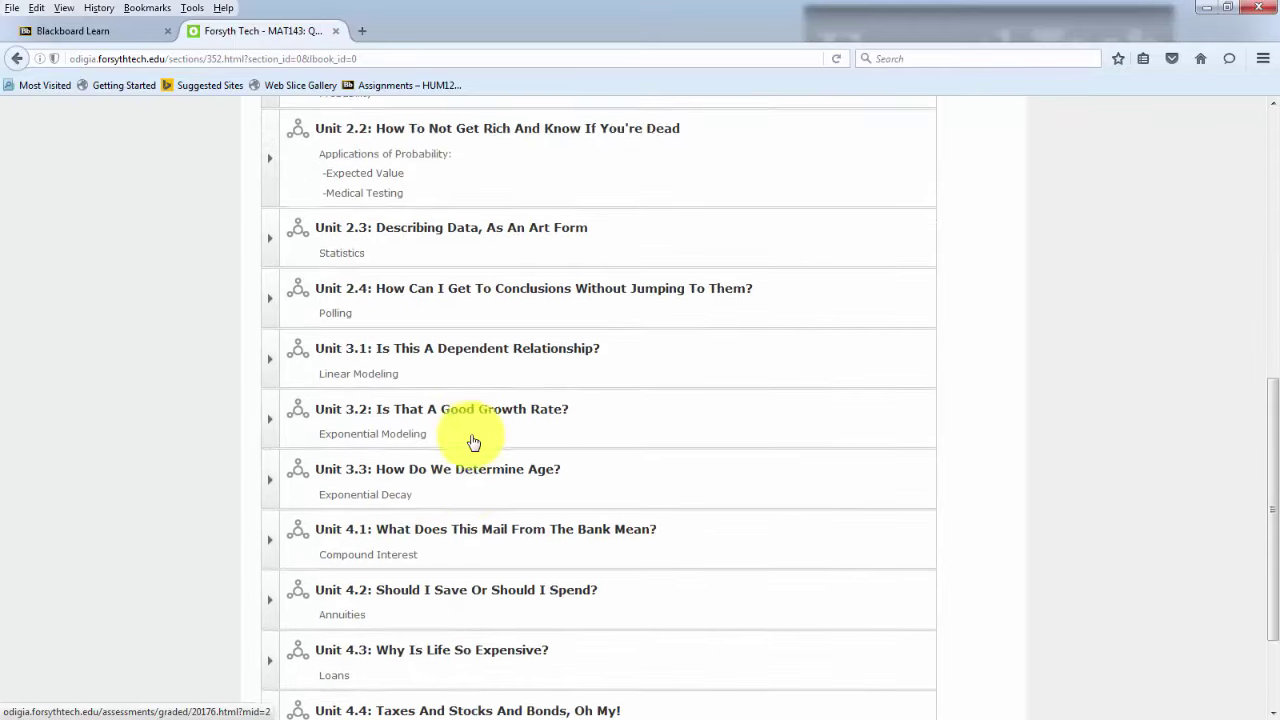
# Open the Unit 1.4 concept "What Was Jefferson's Idea?" from the outline, and switch from there to Unit 1.1's "What is Quantitative Literacy?" concept
pyautogui.scroll(15, 466, 453)
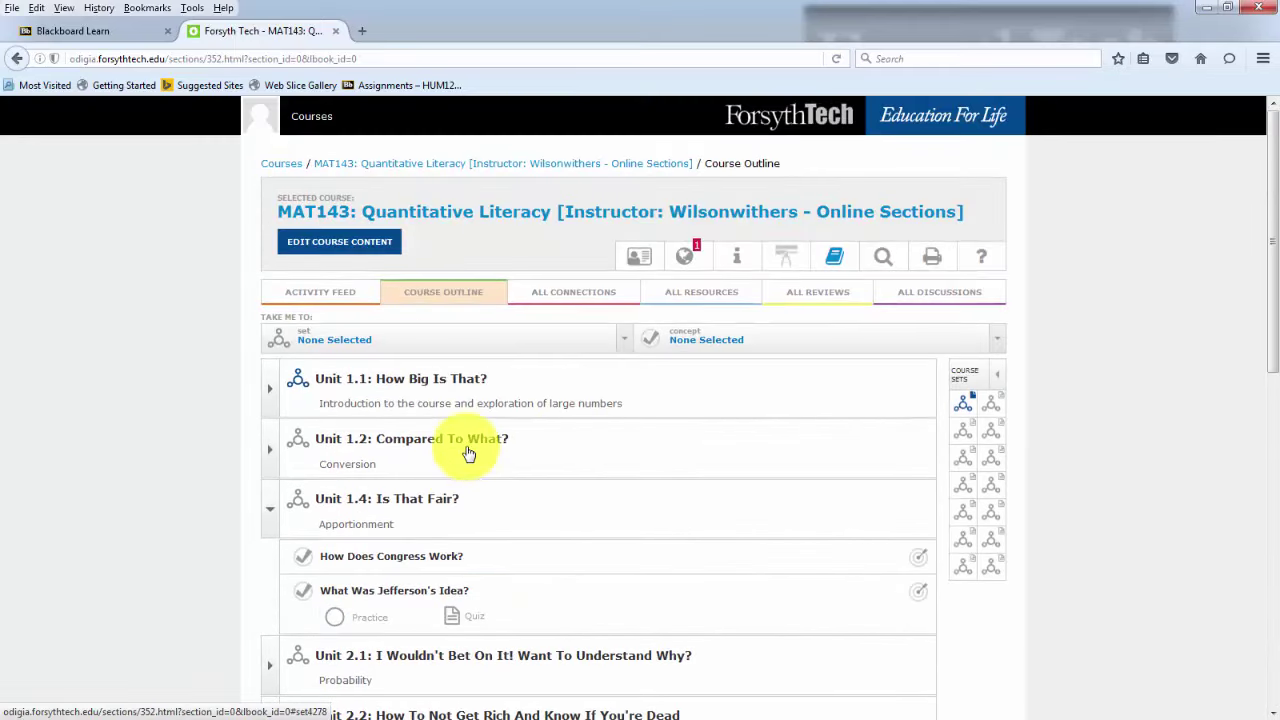
pyautogui.click(394, 593)
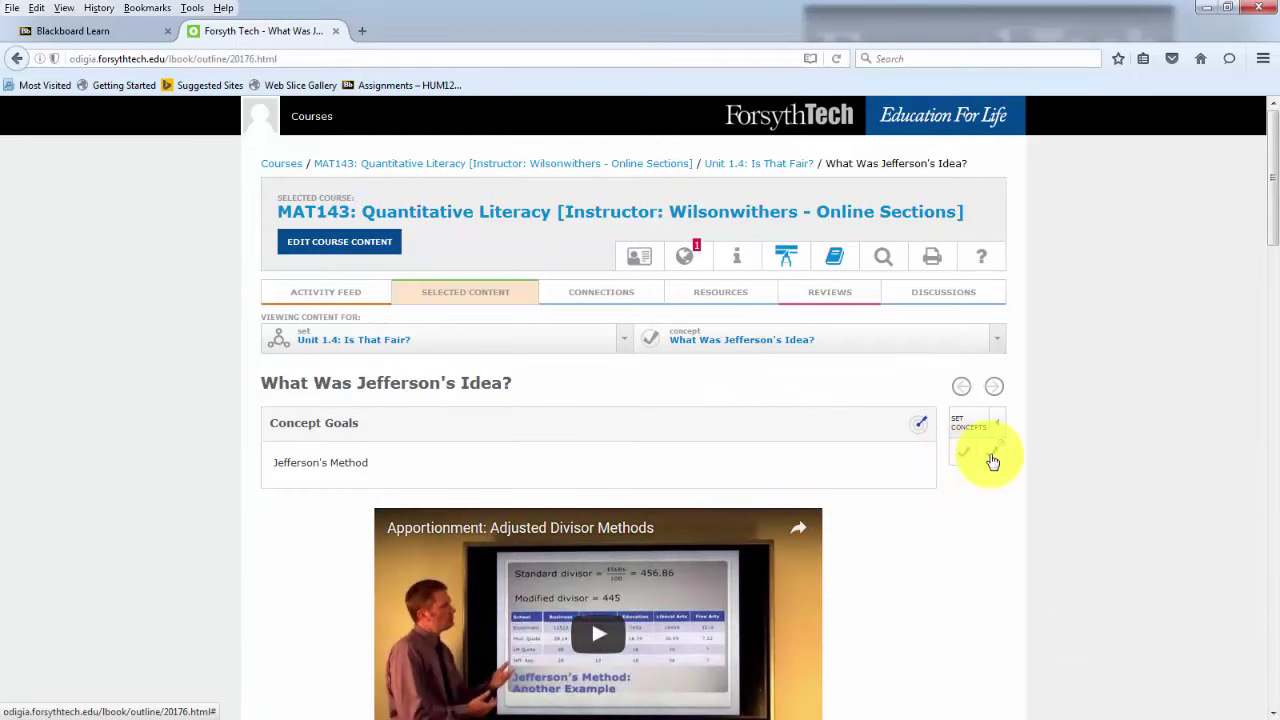
pyautogui.click(536, 346)
pyautogui.click(503, 388)
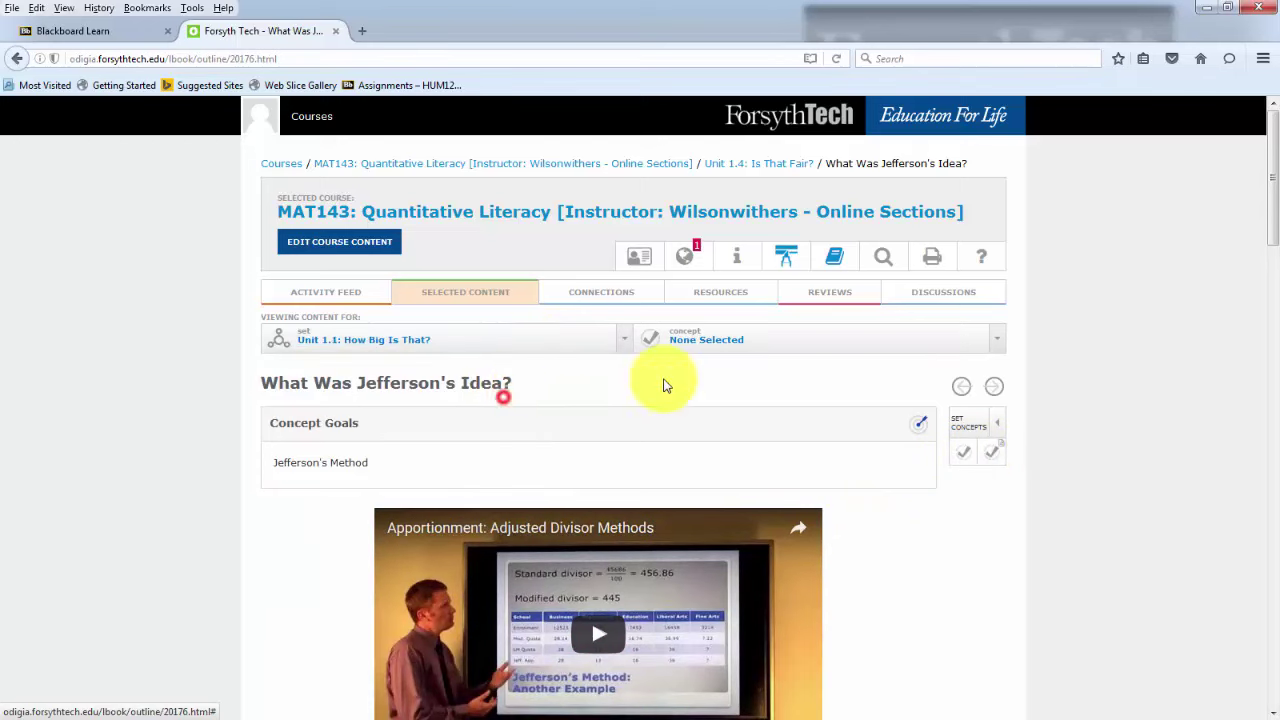
pyautogui.click(871, 337)
pyautogui.click(840, 390)
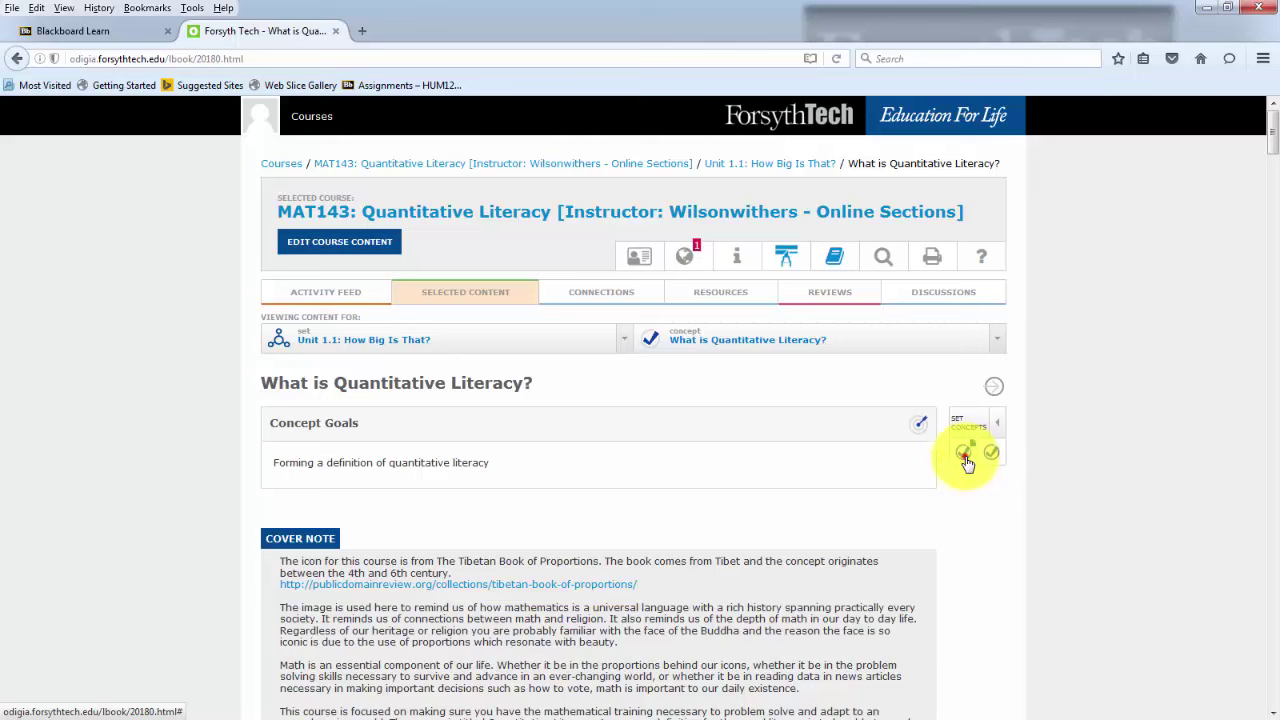
# Preview the practice and quiz status of both Unit 1.1 set concepts, "What is Quantitative Literacy?" and "Making Sense of Large and Small Numbers in our World"
pyautogui.click(965, 456)
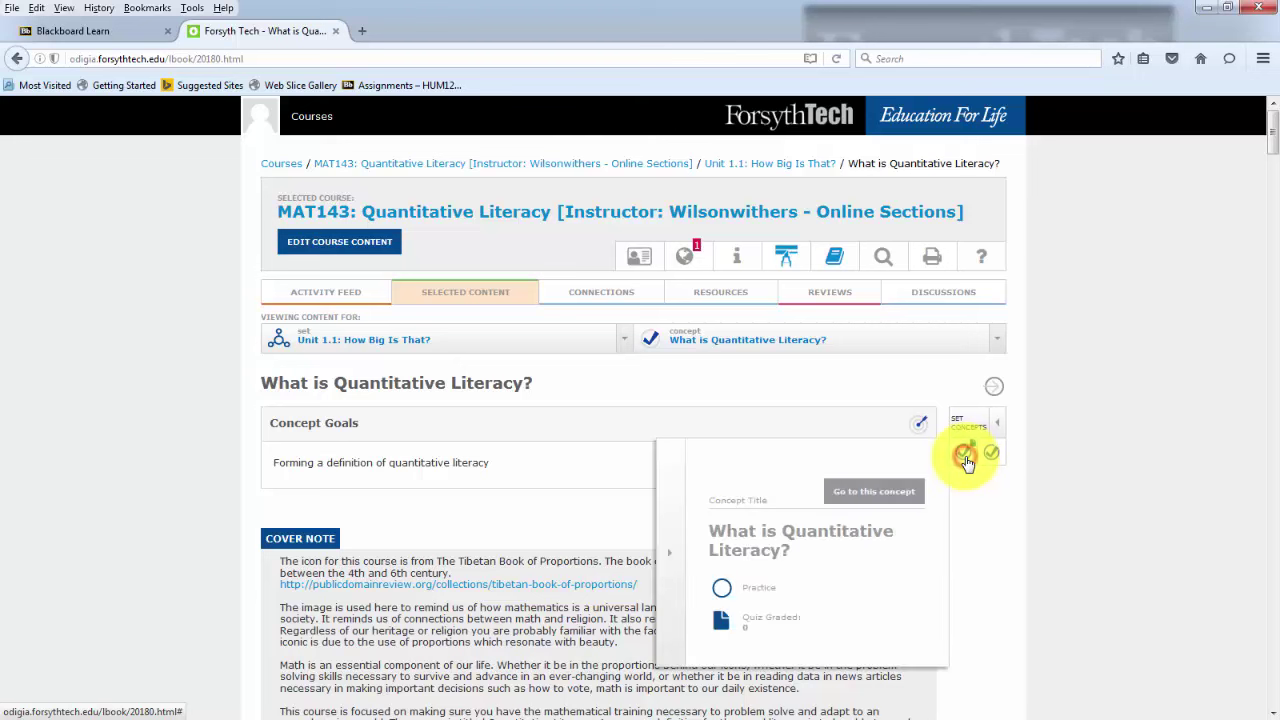
pyautogui.click(774, 588)
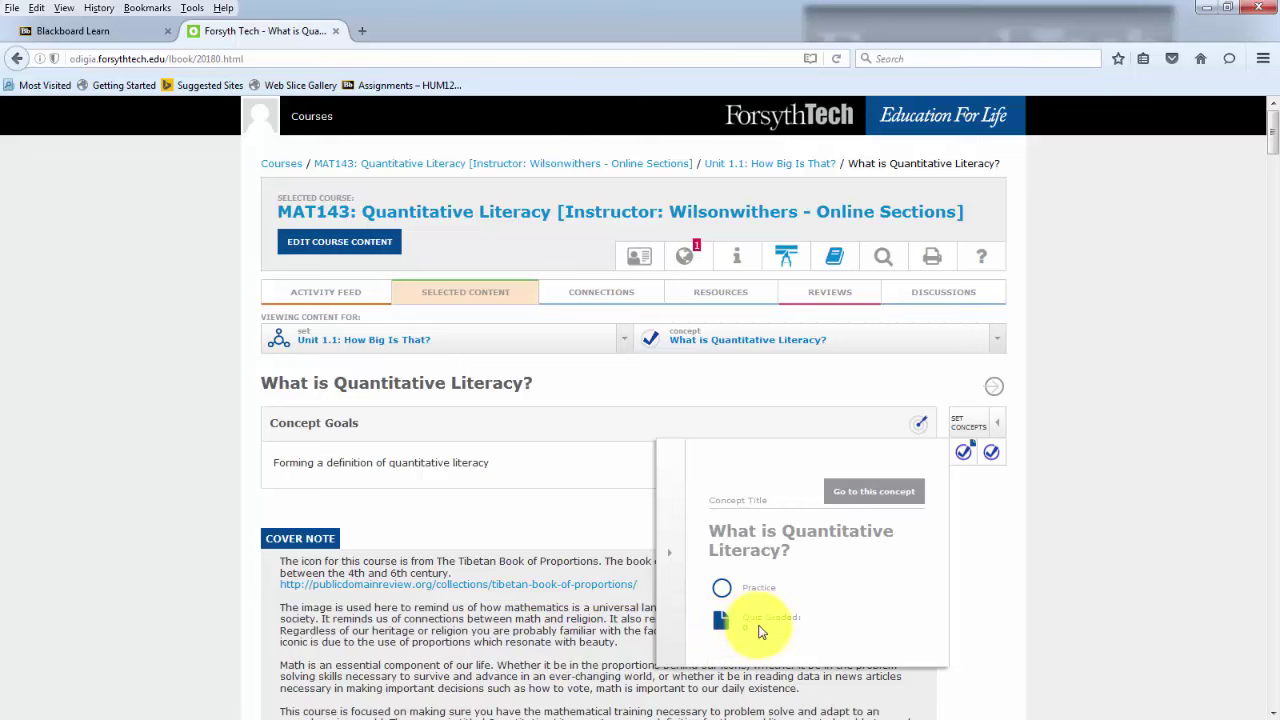
pyautogui.click(988, 455)
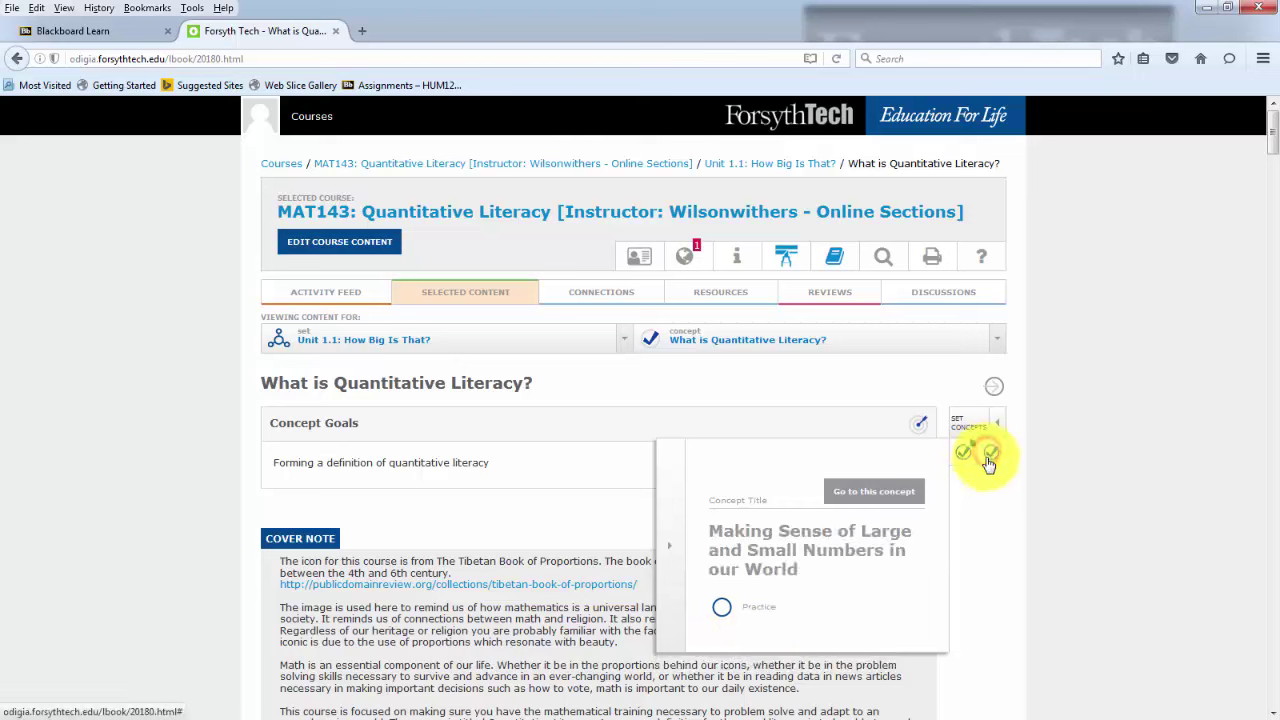
pyautogui.click(775, 610)
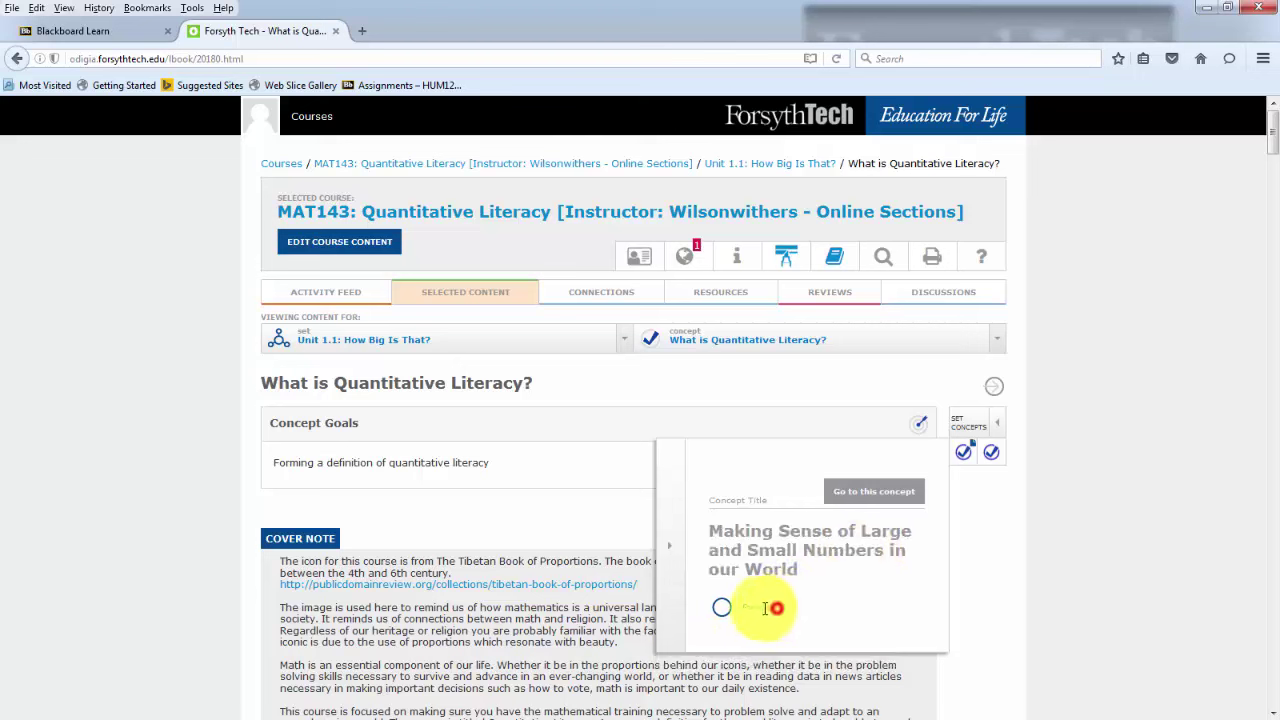
pyautogui.click(985, 497)
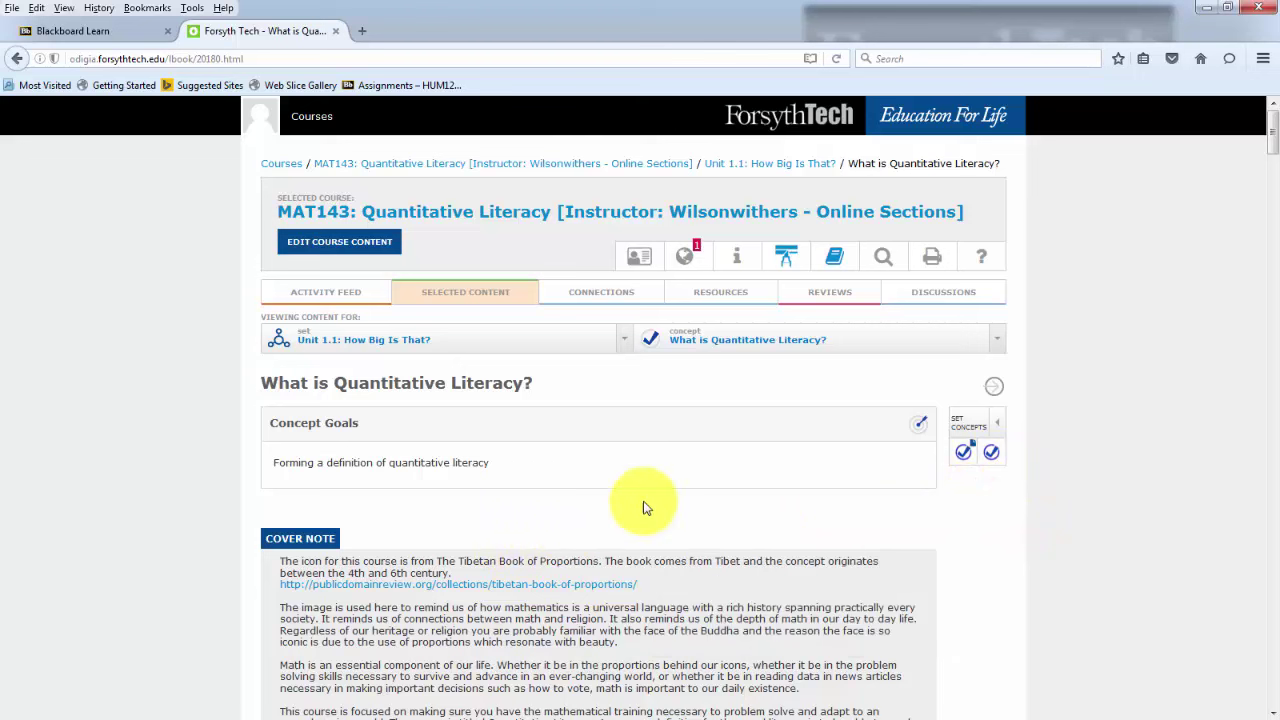